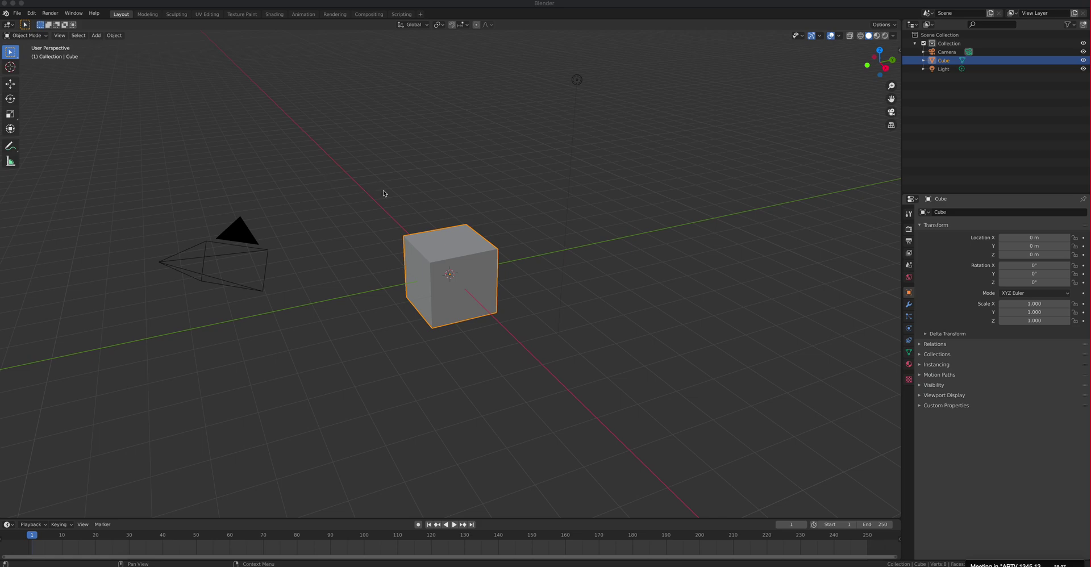
- Show the cube in Material Preview shading, and finish with the Layout viewport in Rendered shading
left_click(878, 36)
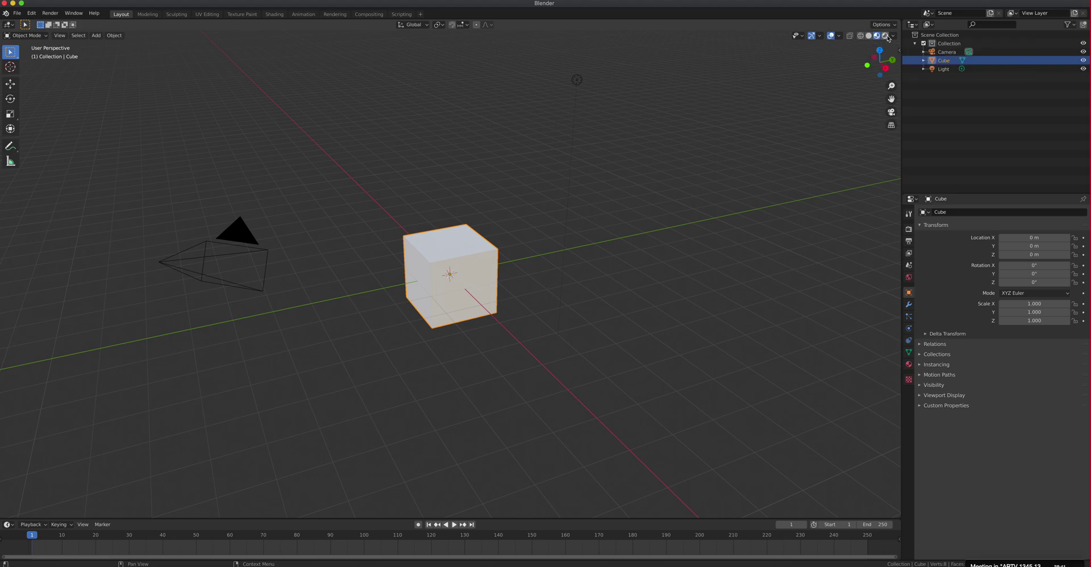
left_click(886, 37)
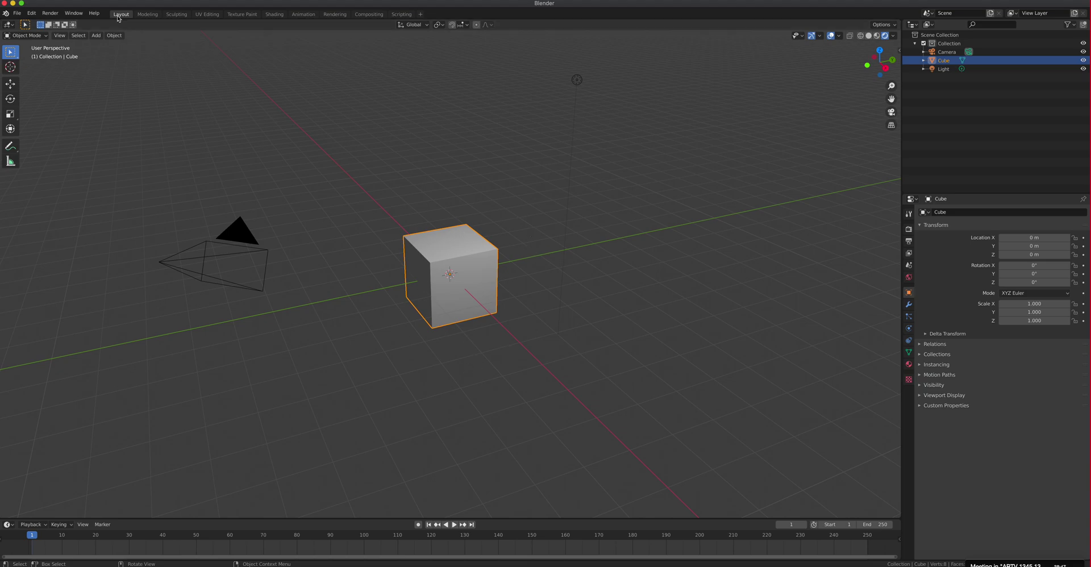
- Compare the Layout and Modeling workspaces, switching the cube from Edit Mode to Object Mode in Modeling
left_click(147, 14)
key("ctrl+Page_Up")
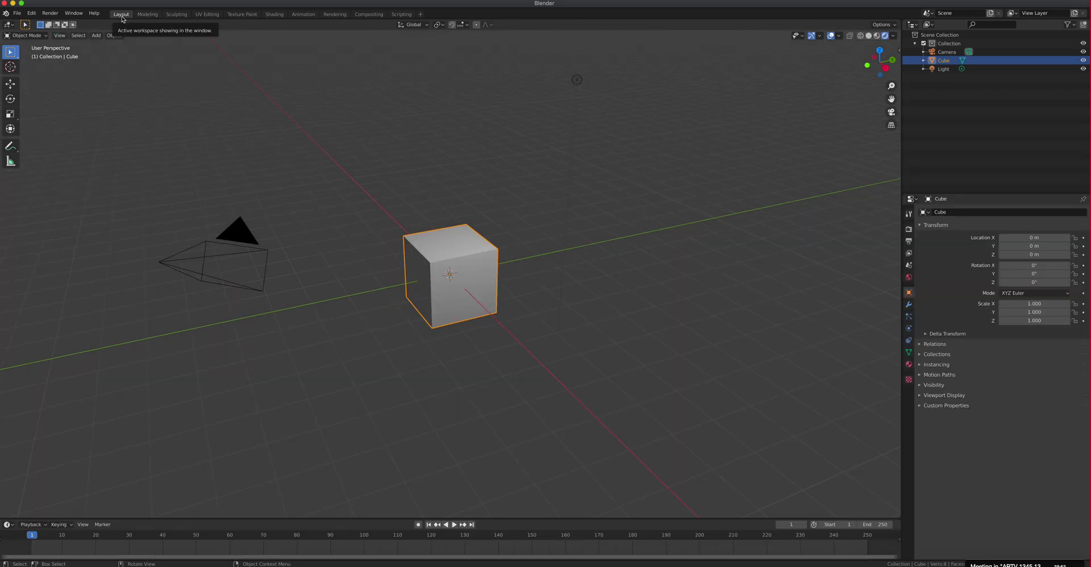
left_click(154, 16)
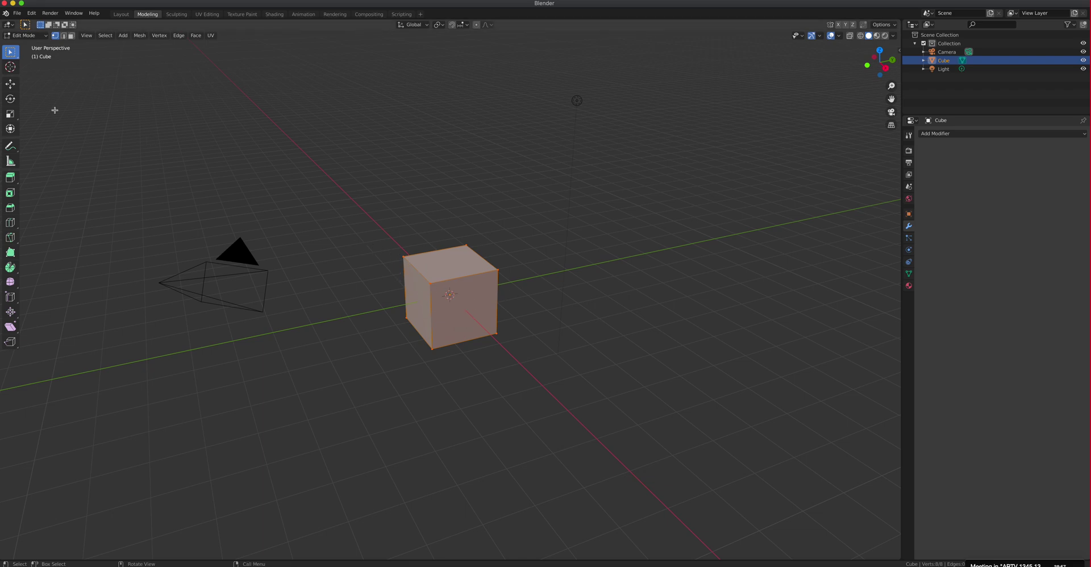
left_click(30, 35)
left_click(26, 40)
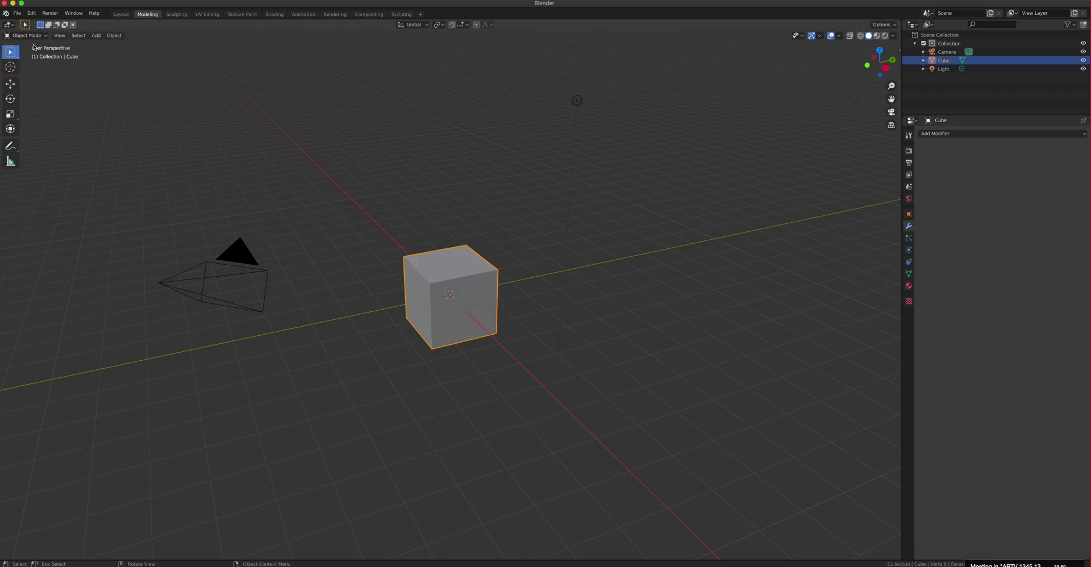
left_click(122, 14)
left_click(147, 14)
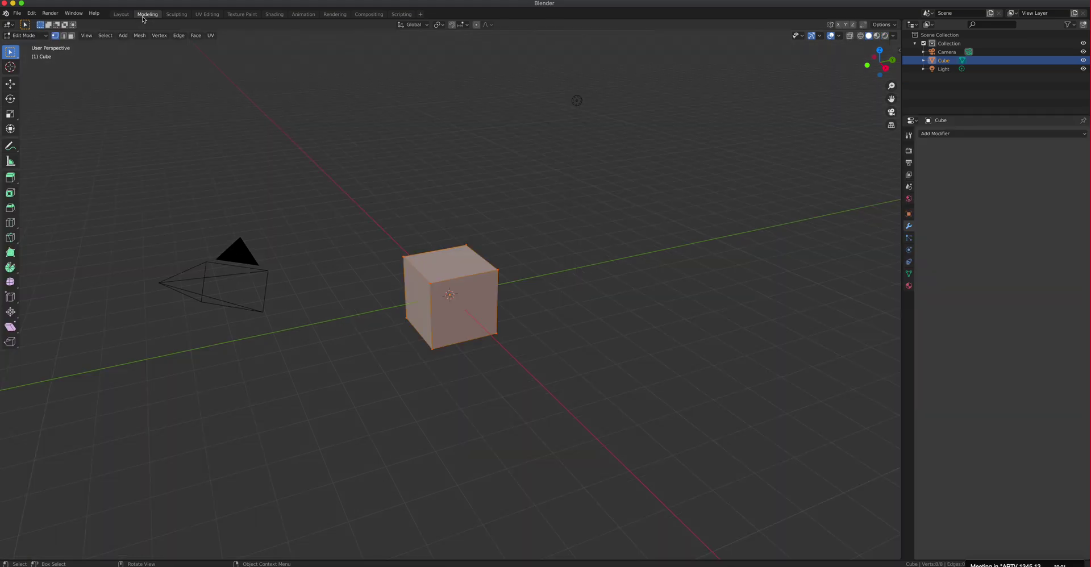
left_click(37, 35)
left_click(25, 39)
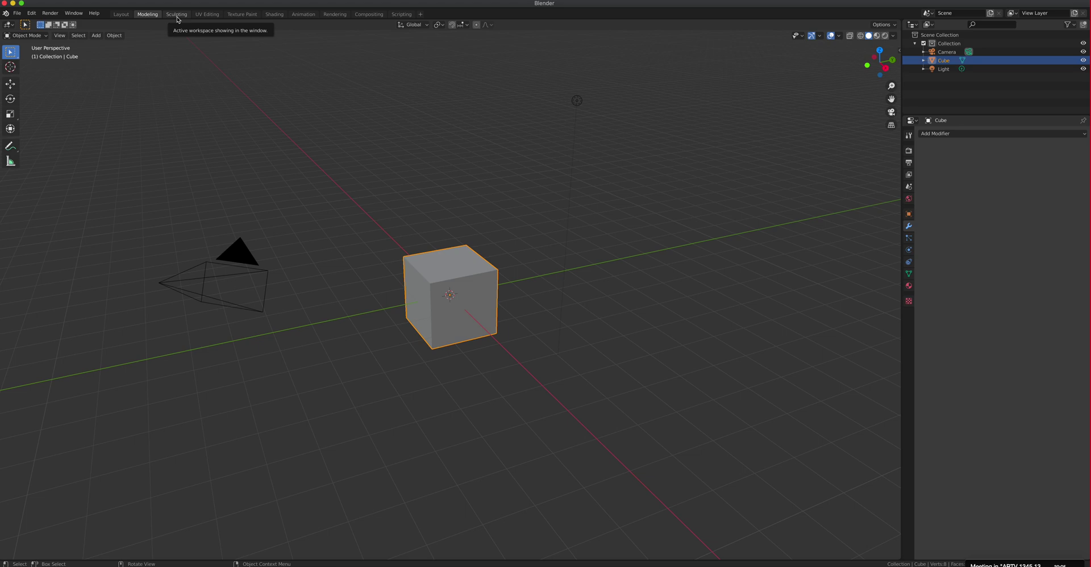
- Look through the Sculpting, UV Editing, Texture Paint, Shading, Animation, Rendering, Compositing and Scripting workspaces in order
left_click(175, 15)
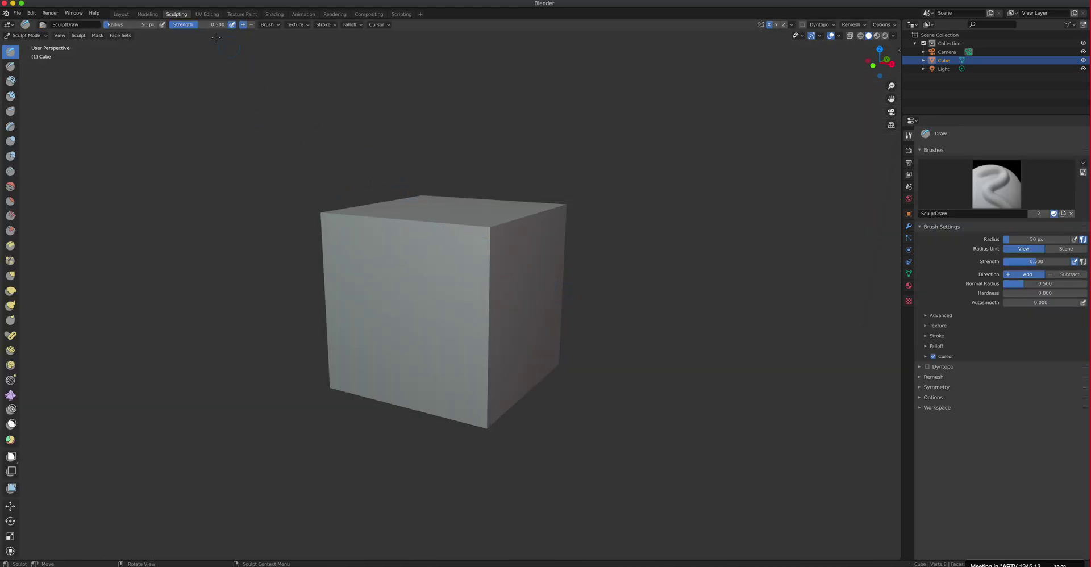
left_click(208, 15)
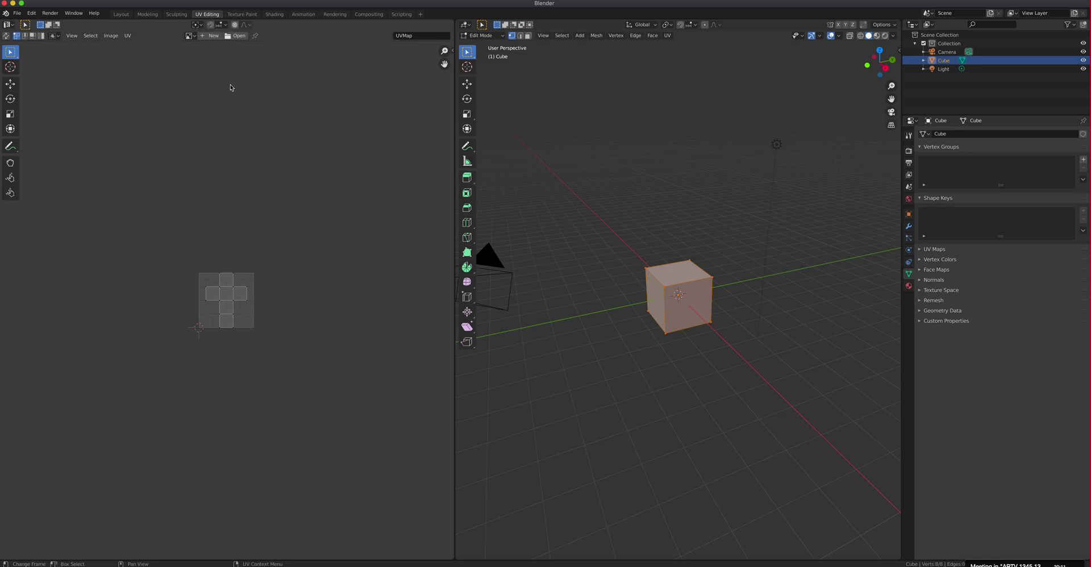
scroll(641, 275, "up", 7)
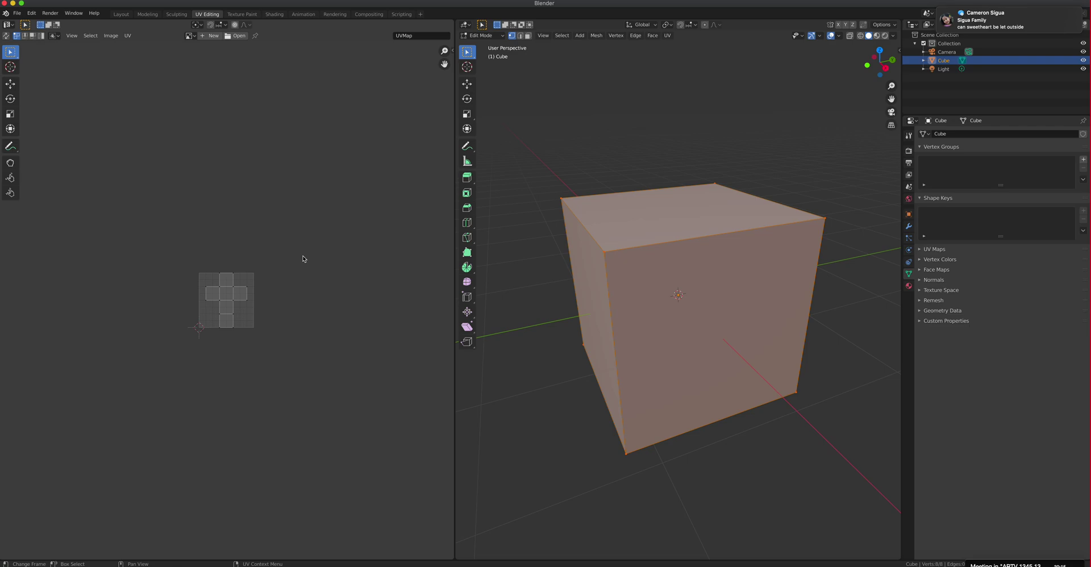
mouse_move(1016, 21)
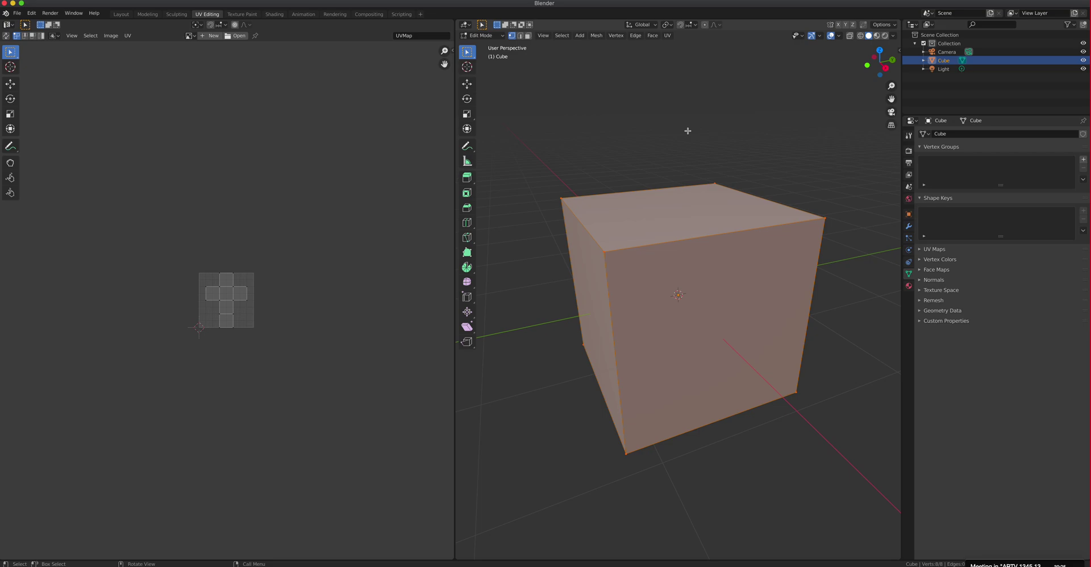
key("ctrl+Page_Down")
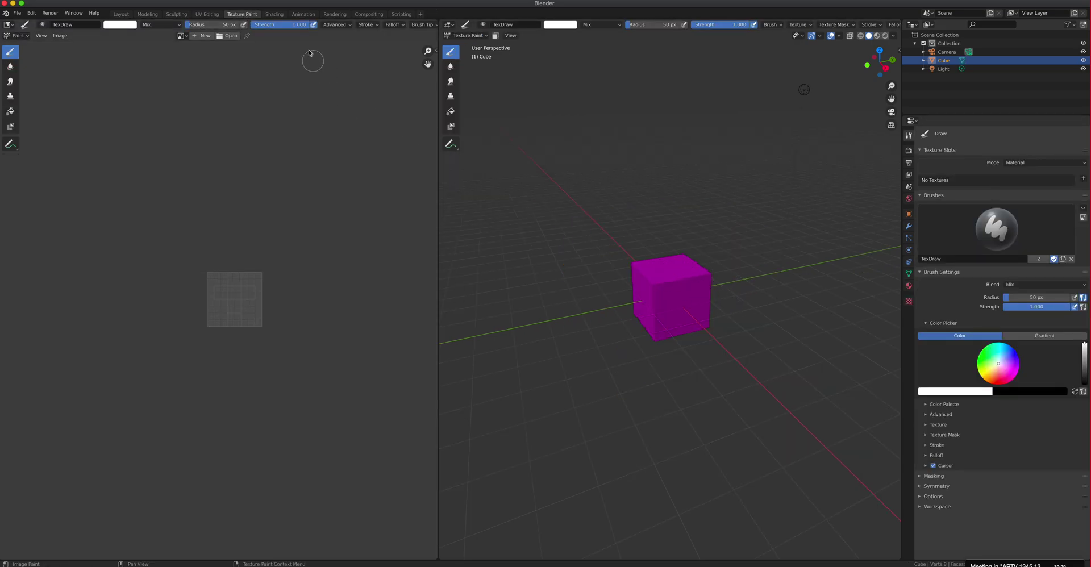
left_click(274, 14)
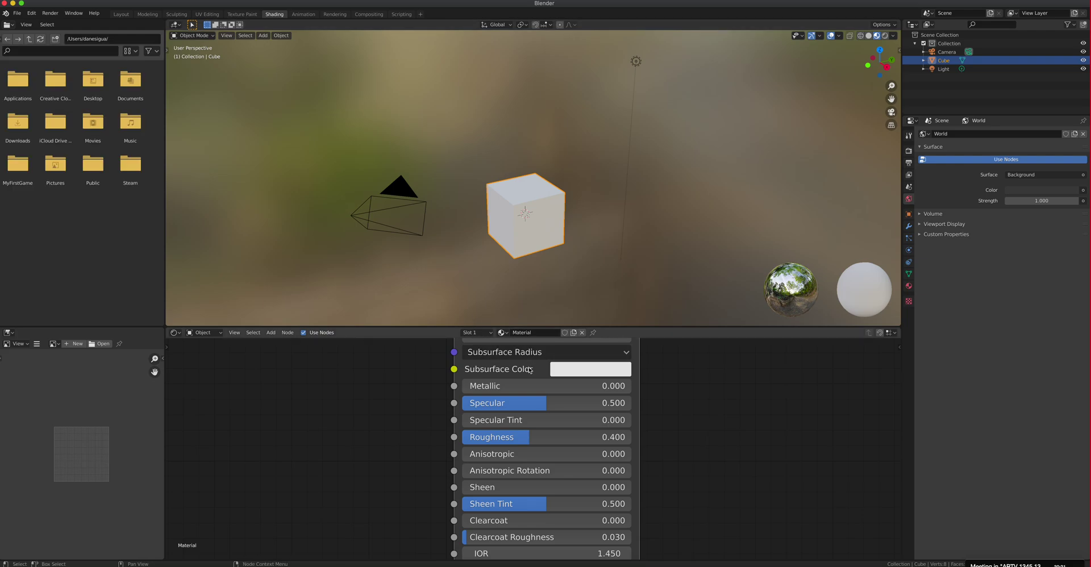
left_click(303, 14)
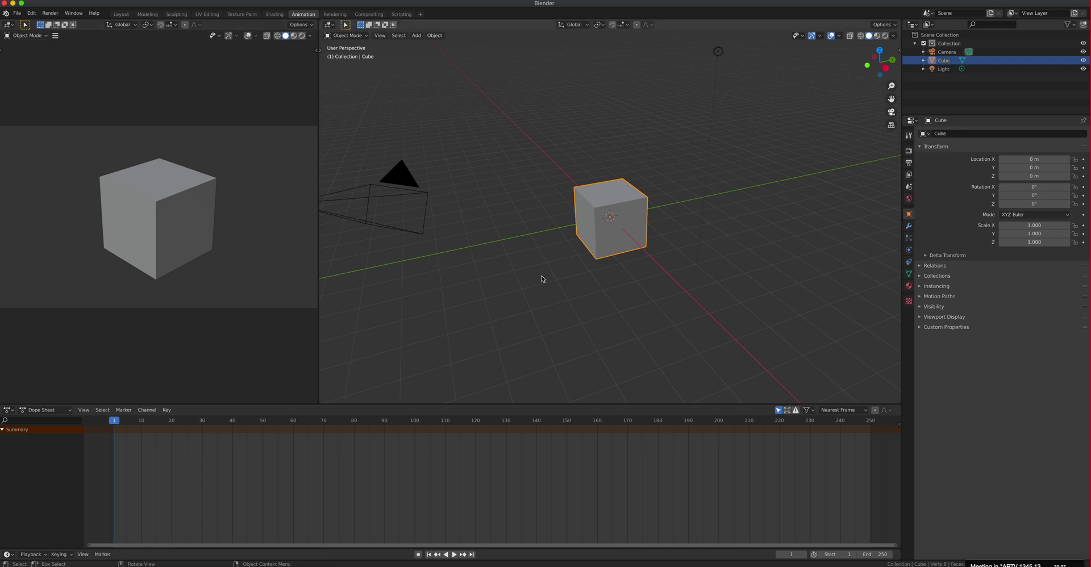
left_click(341, 15)
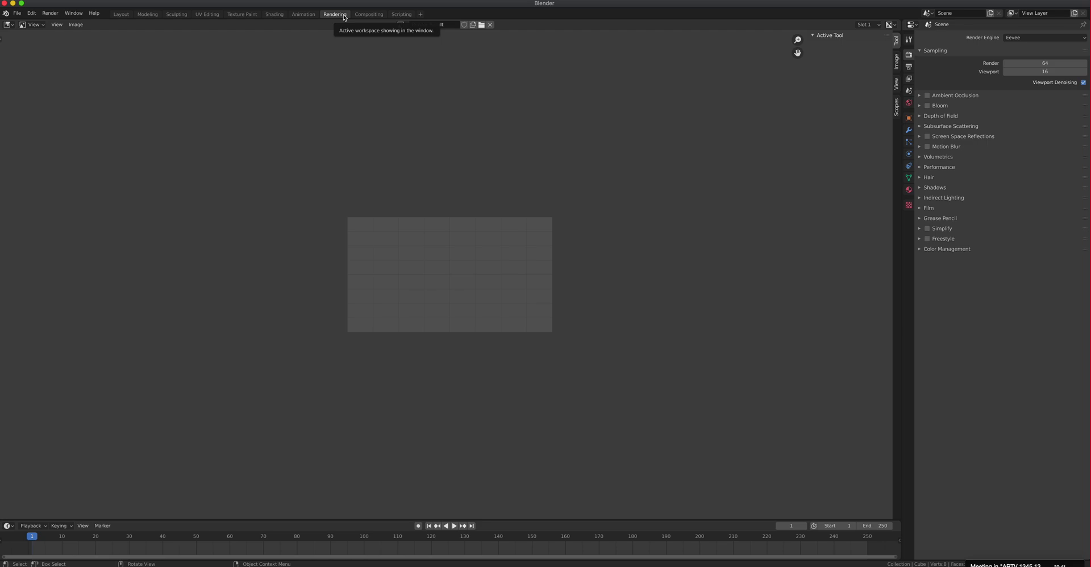
left_click(377, 15)
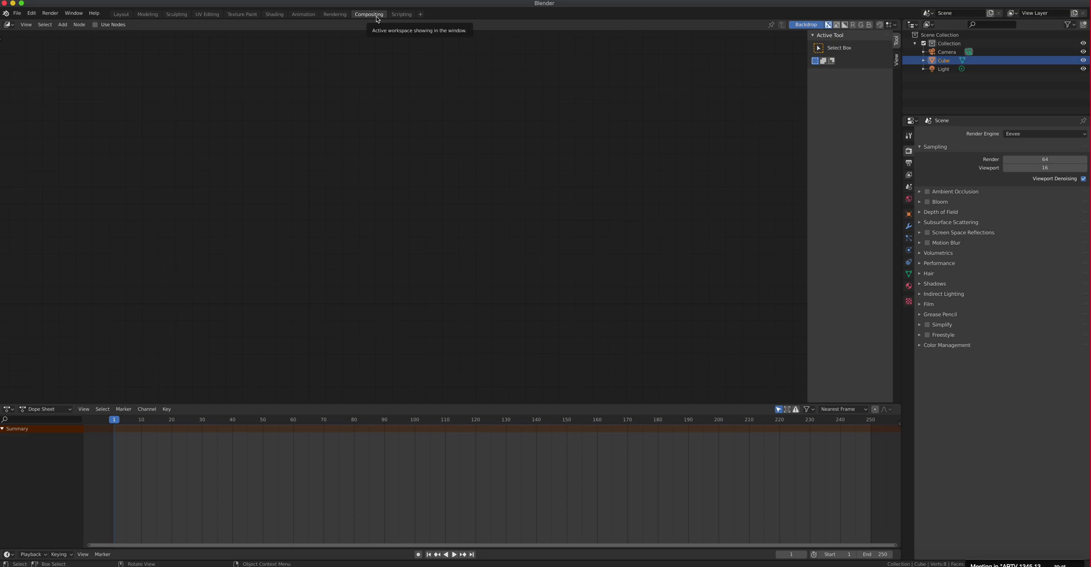
left_click(401, 15)
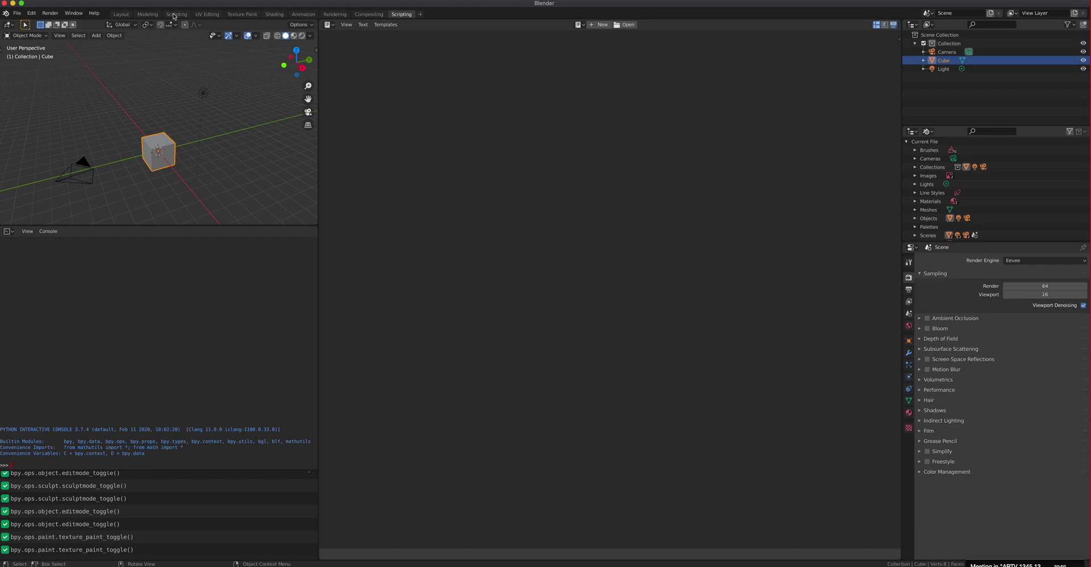
- Revisit the Modeling workspace and return to the Layout workspace
left_click(148, 14)
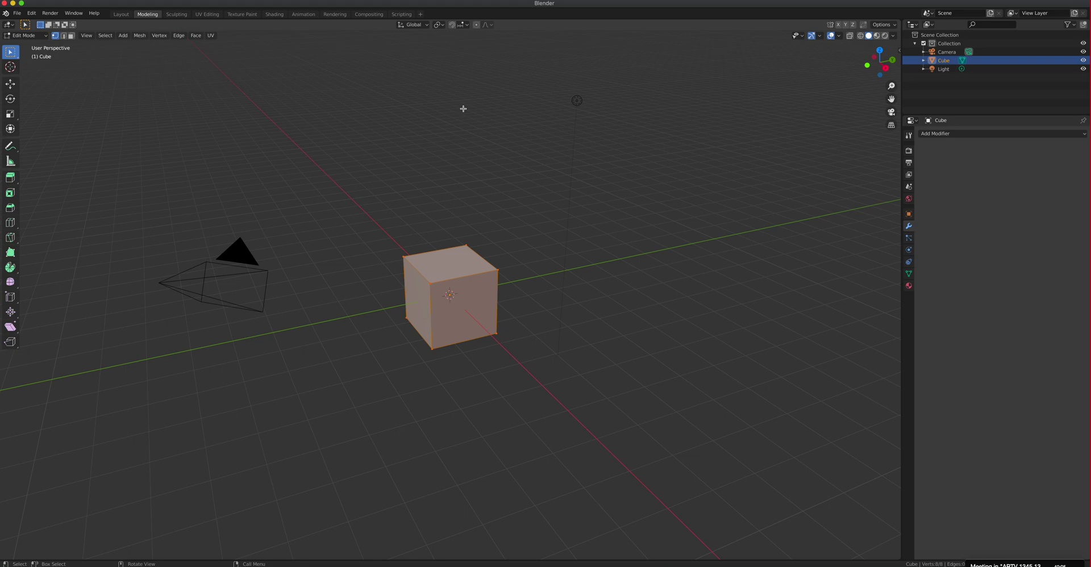
left_click(26, 35)
left_click(122, 15)
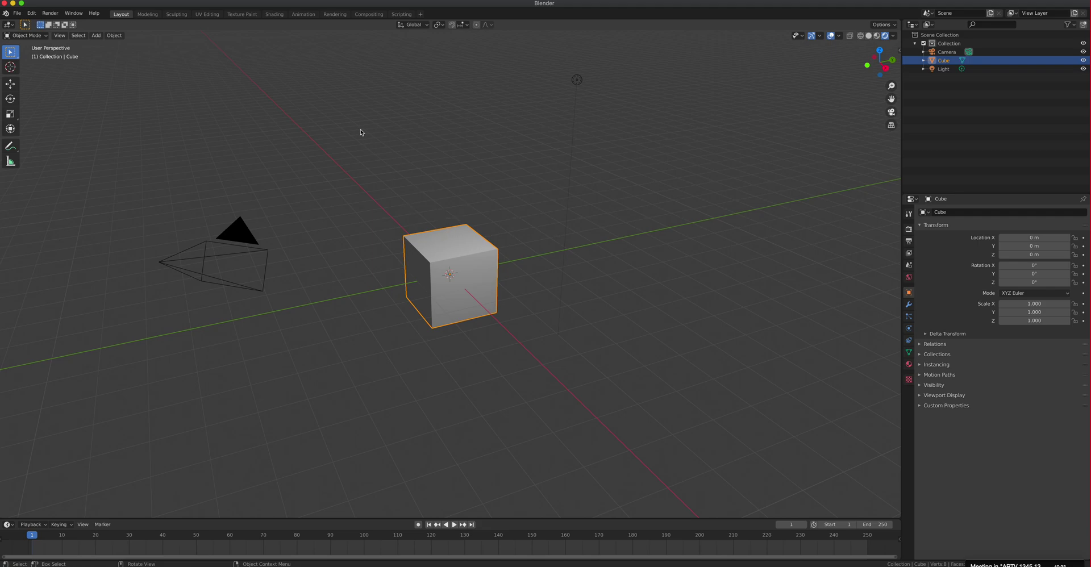
- Open the Shading workspace and compare the cube in Rendered and Material Preview shading from several angles, ending in Material Preview
left_click(275, 16)
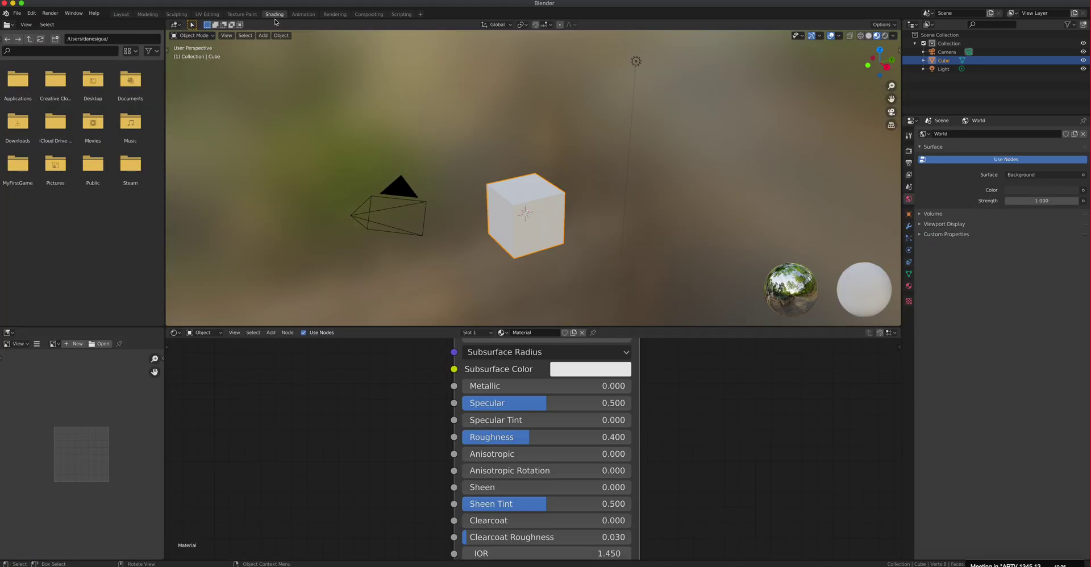
left_click(886, 38)
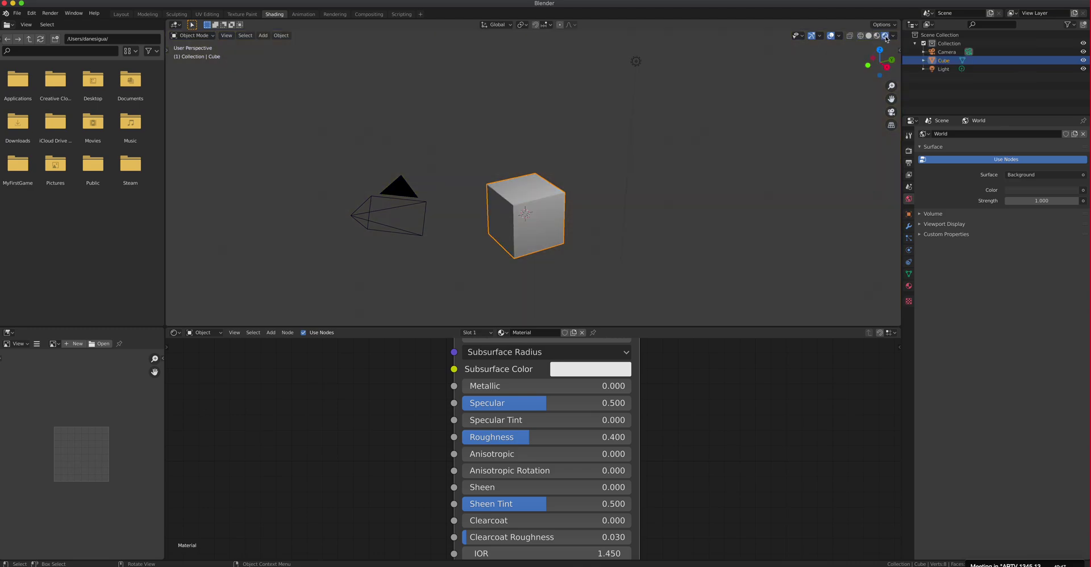
left_click(878, 37)
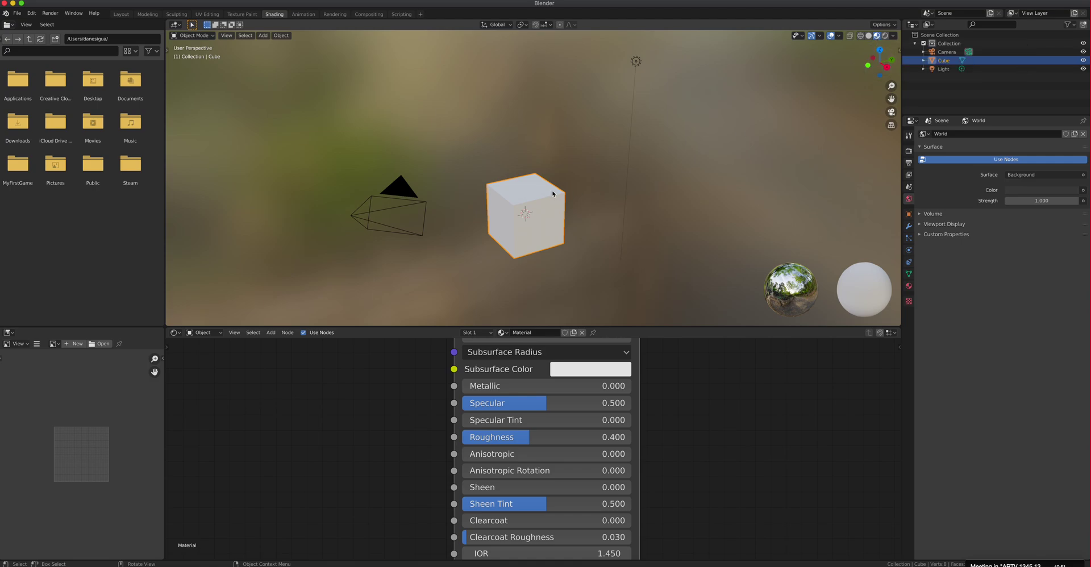
scroll(553, 193, "up", 4)
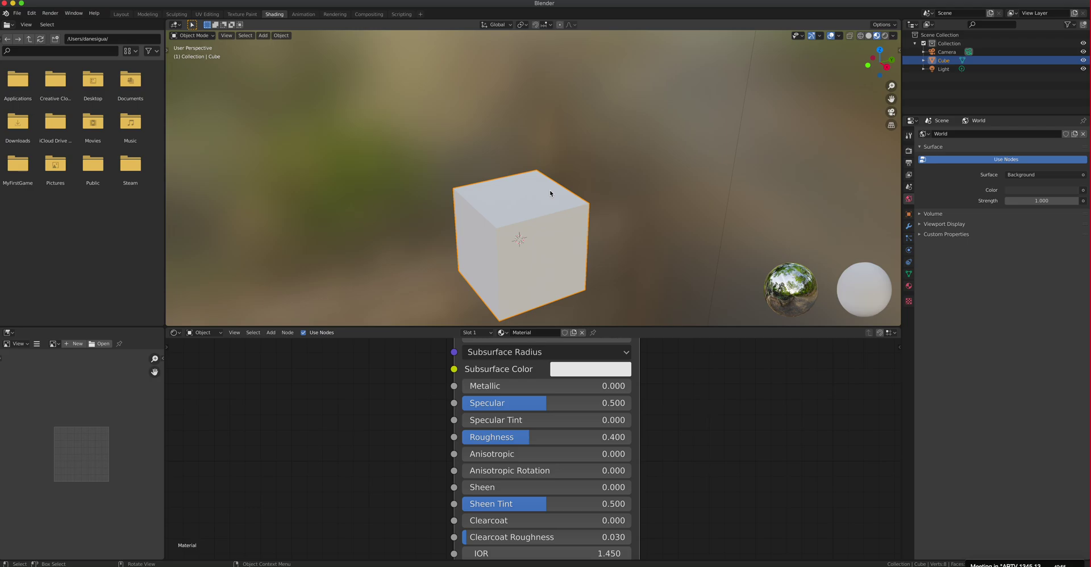
middle_click_drag(512, 222, 462, 188)
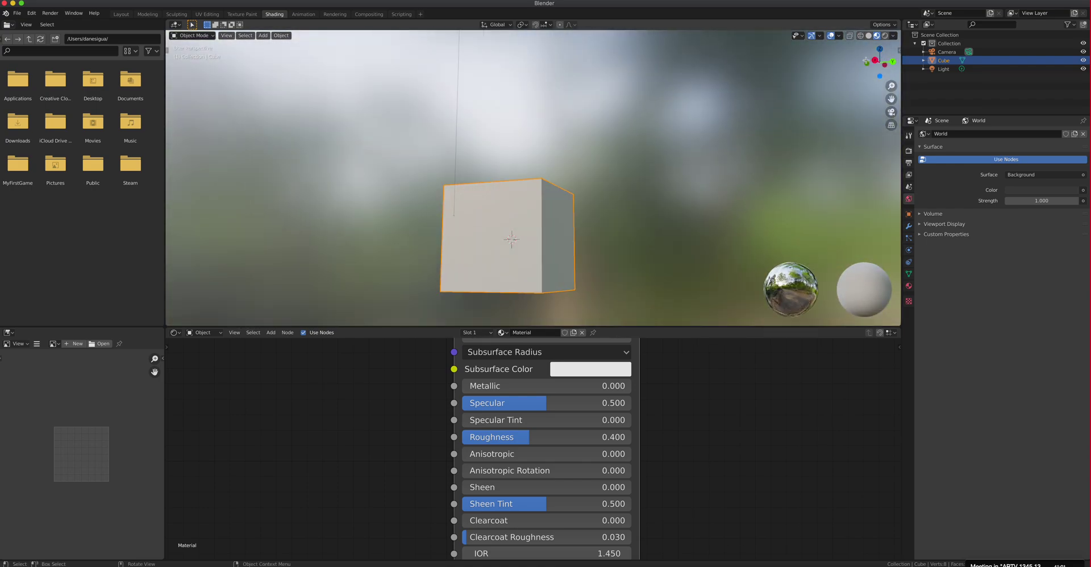
left_click(885, 35)
mouse_move(577, 236)
middle_mouse_down()
mouse_move(531, 189)
mouse_move(479, 187)
mouse_move(412, 224)
mouse_move(427, 236)
mouse_move(628, 250)
middle_mouse_up()
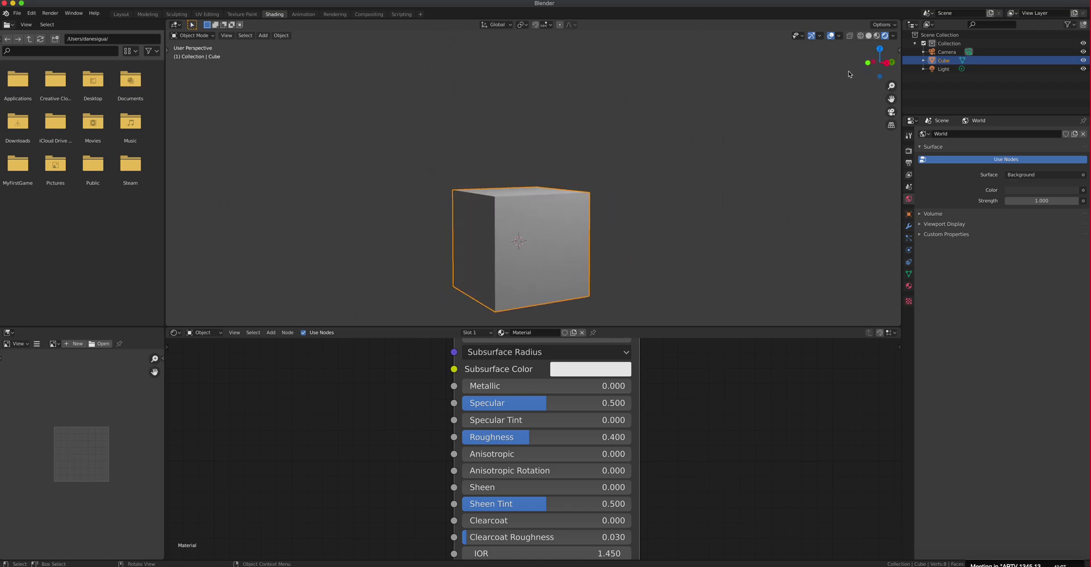
left_click(877, 36)
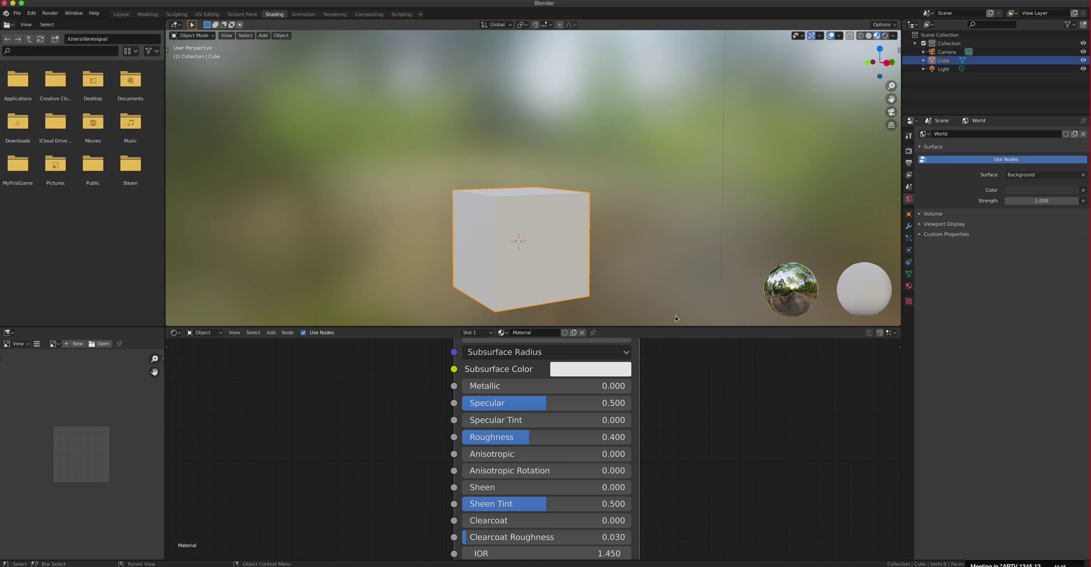
- Bring the Principled BSDF and Material Output nodes into view and show the cube's material properties alongside them
scroll(549, 454, "down", 5)
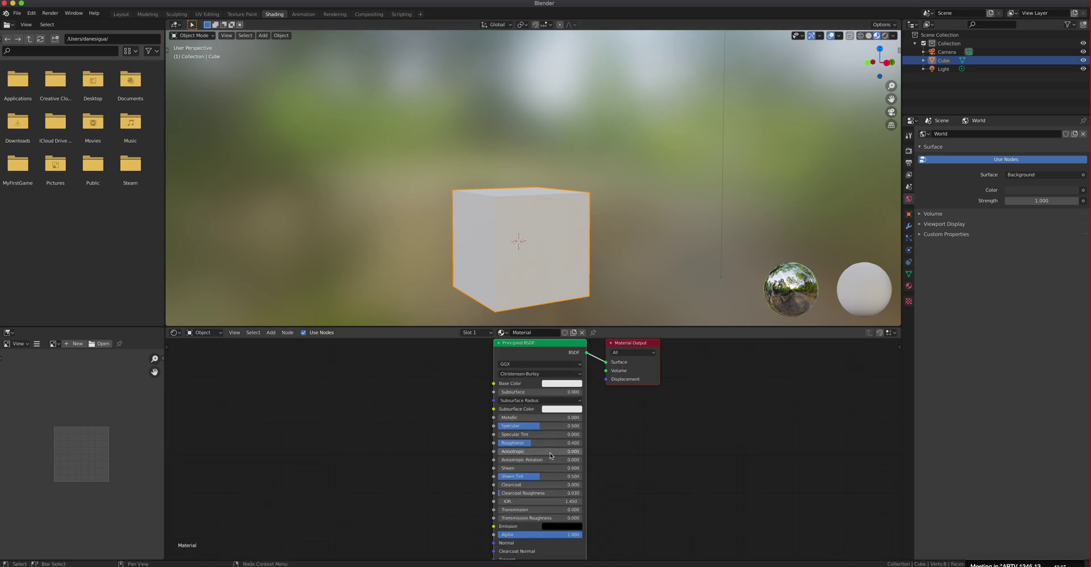
scroll(550, 454, "down", 1)
middle_click_drag(615, 436, 693, 462)
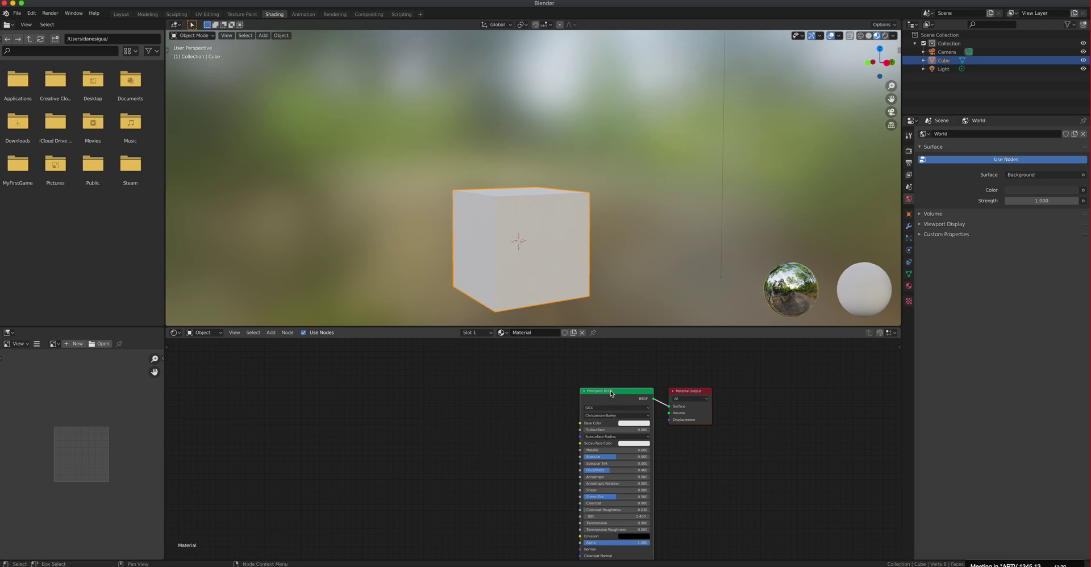
scroll(597, 401, "up", 3)
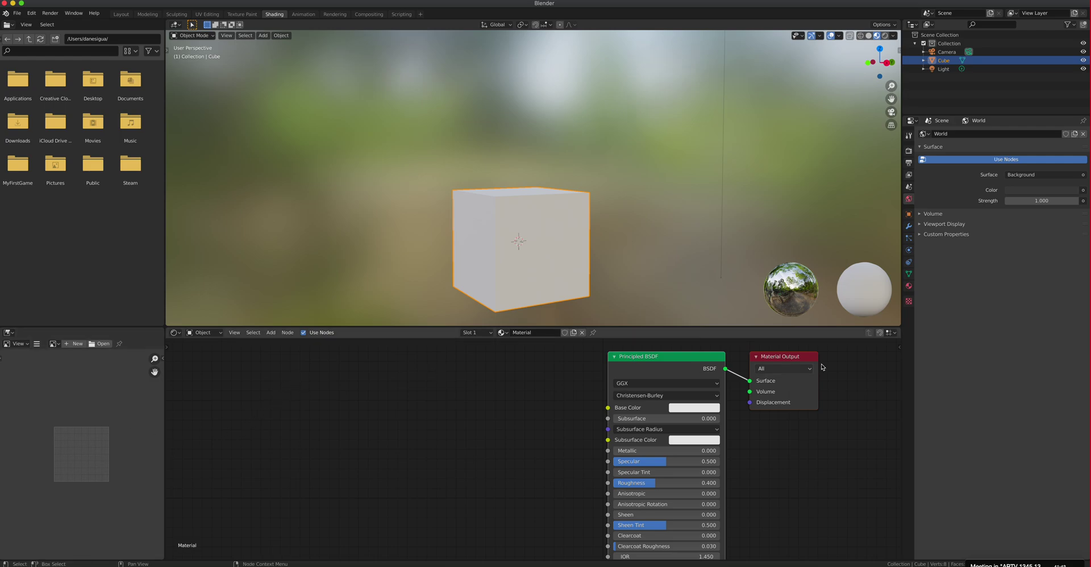
left_click(910, 286)
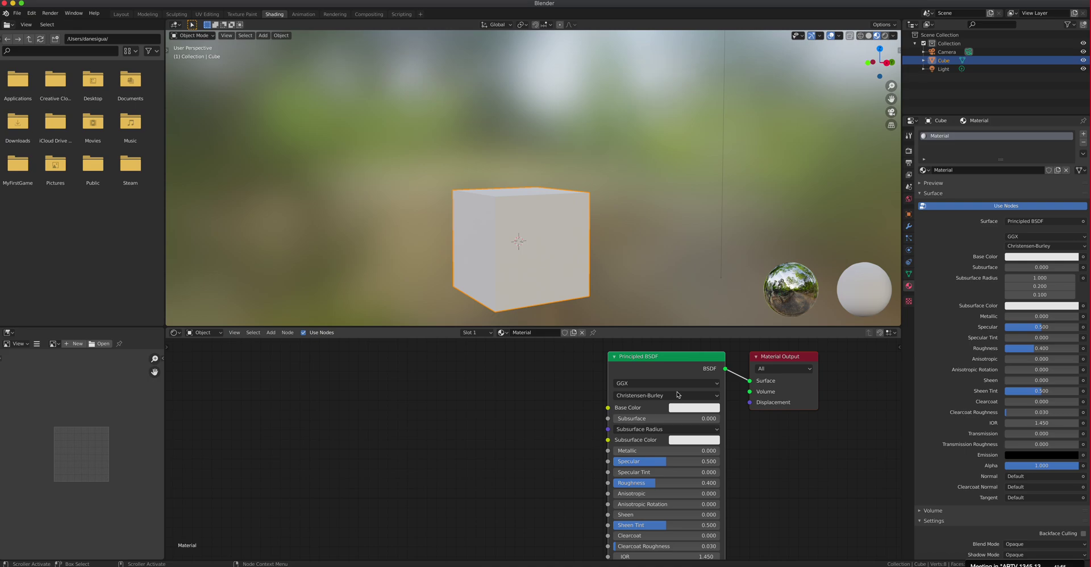
scroll(682, 366, "down", 2)
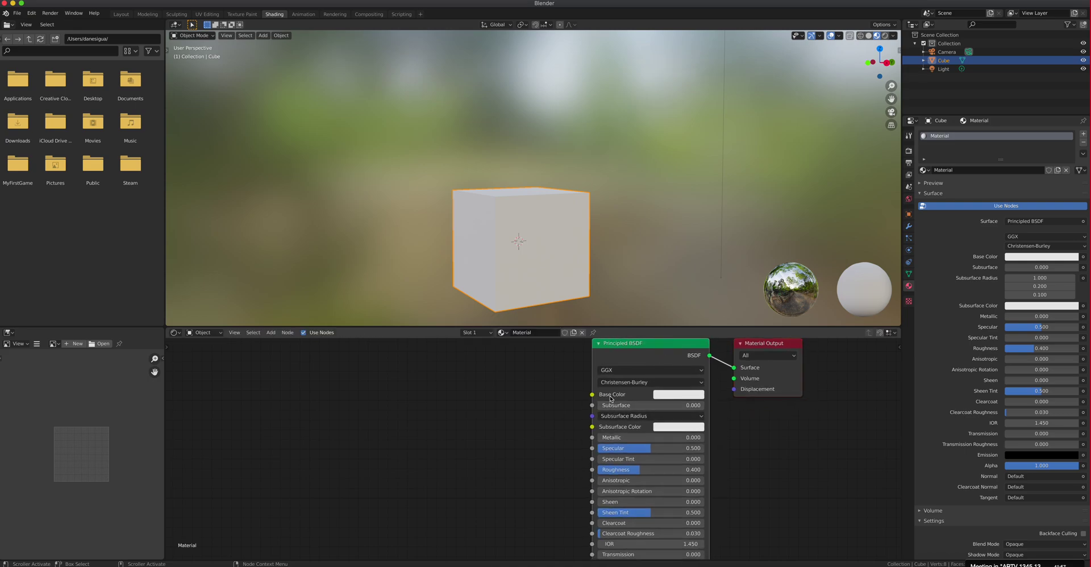
- Set the cube material's Base Color to blue in the material properties, and to bright green on the Principled BSDF node
left_click(1044, 257)
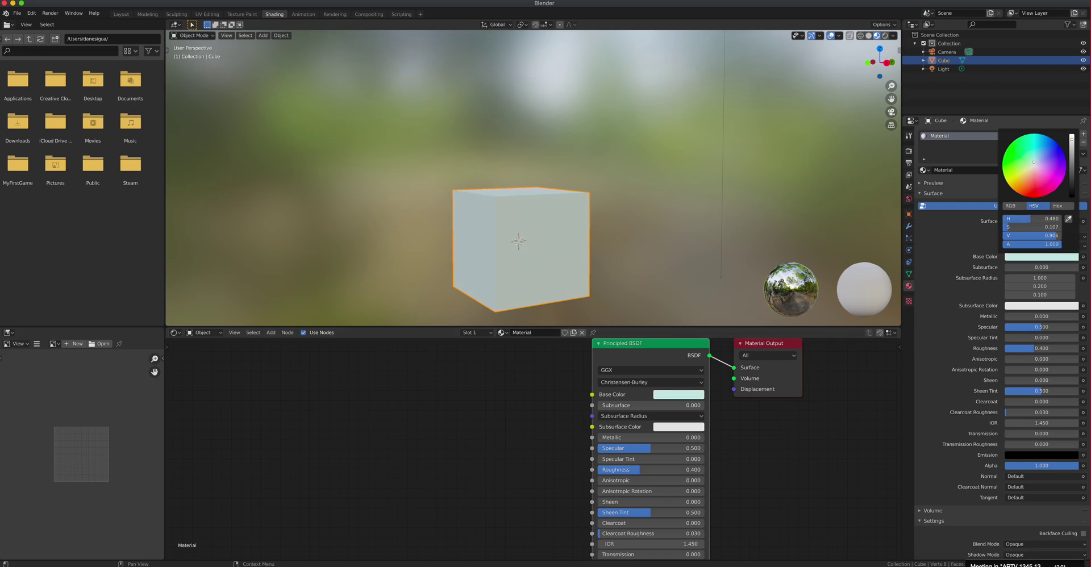
left_click(1017, 187)
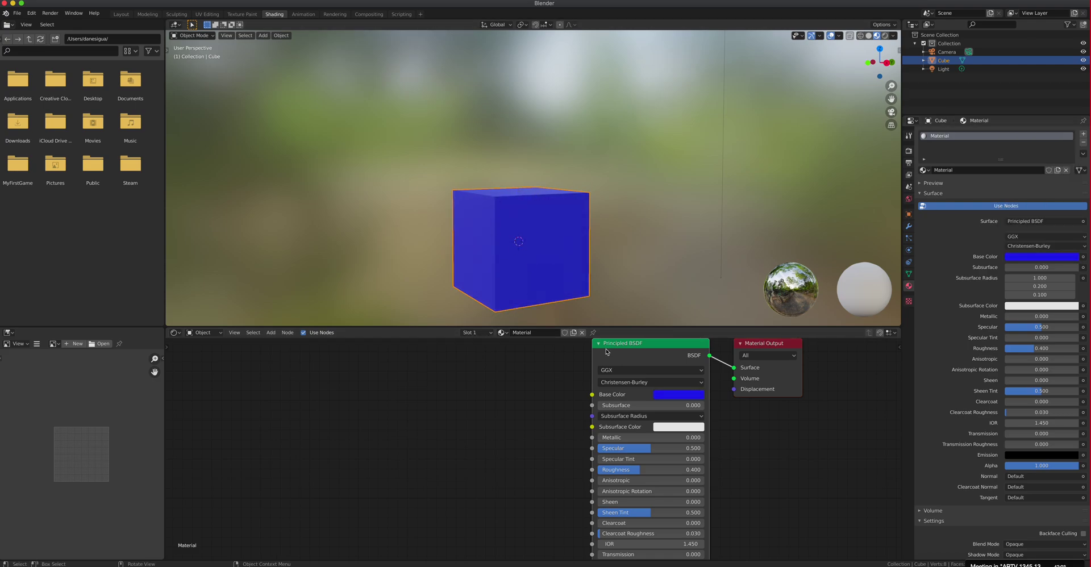
left_click(676, 398)
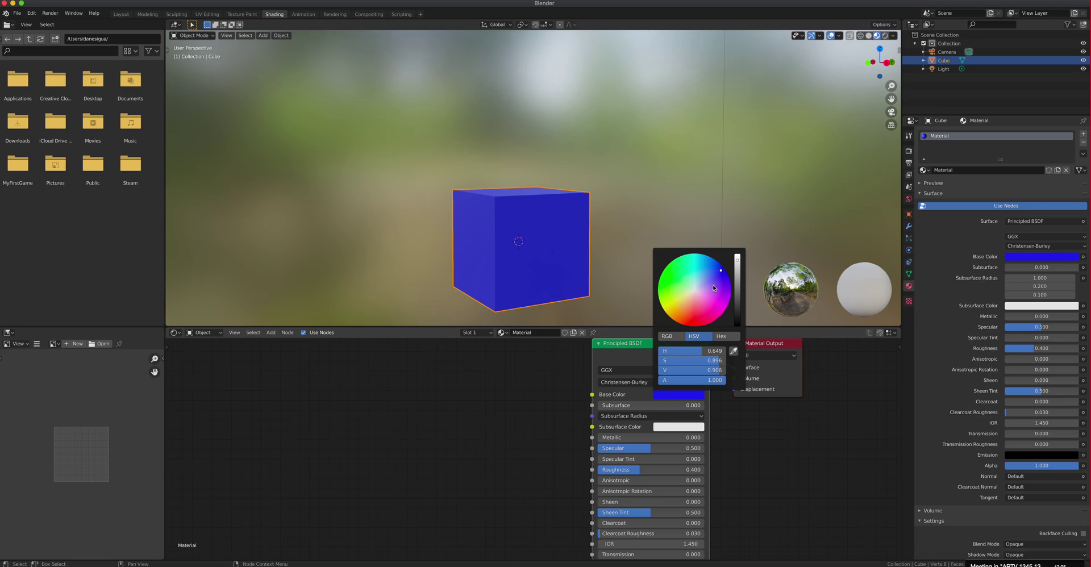
left_click_drag(715, 274, 662, 280)
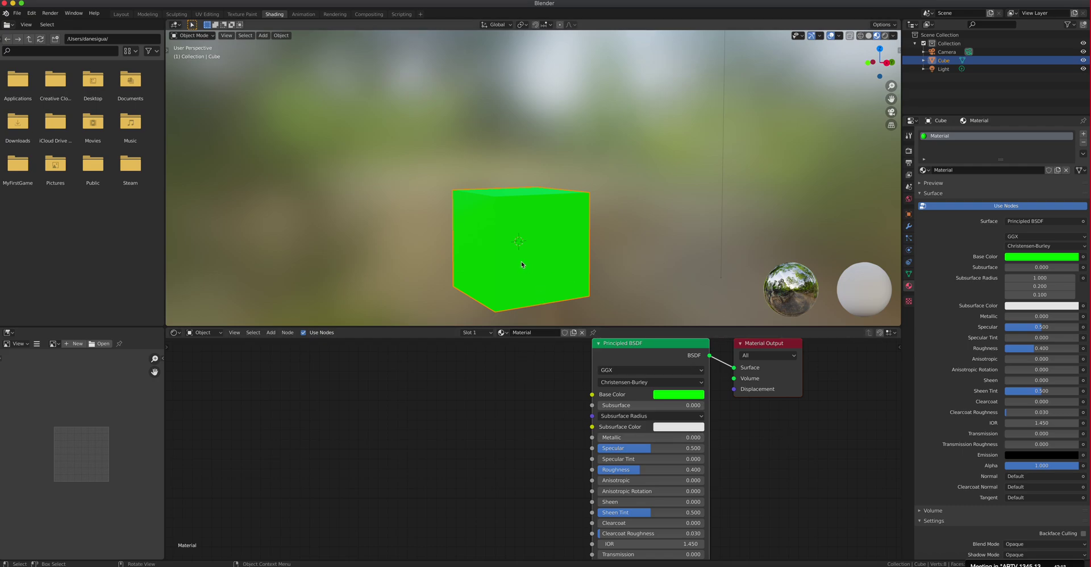
- Look through the surface shader types available for the cube's material and leave it on Principled BSDF
middle_click_drag(647, 346, 616, 357)
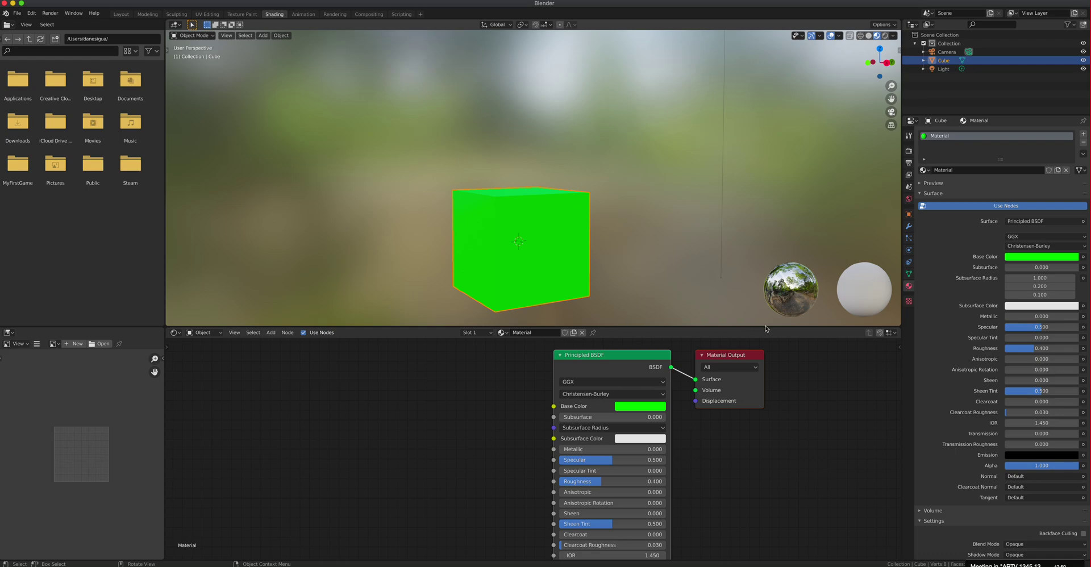
left_click(1035, 226)
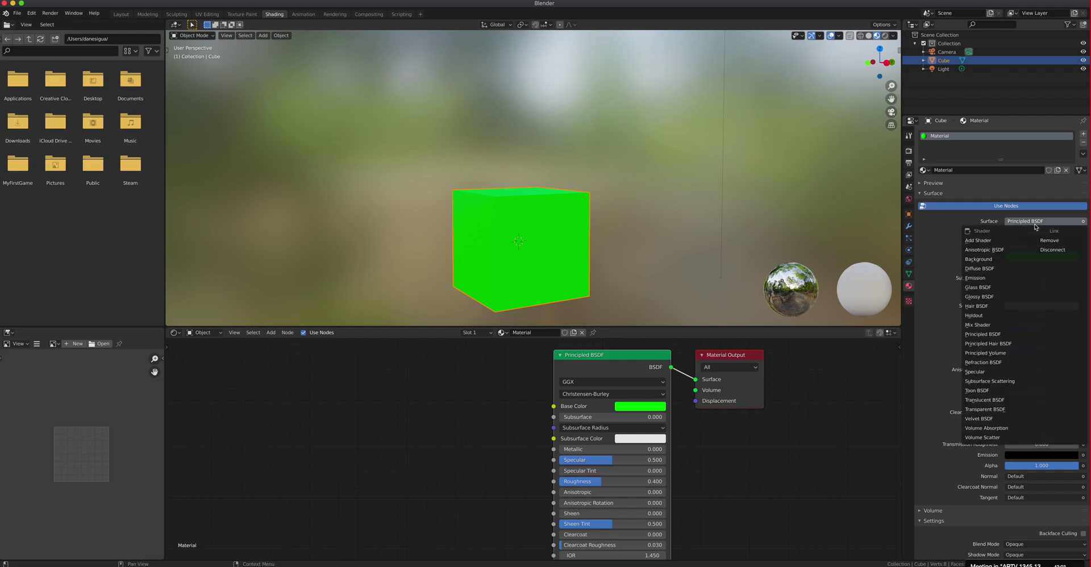
left_click(1034, 224)
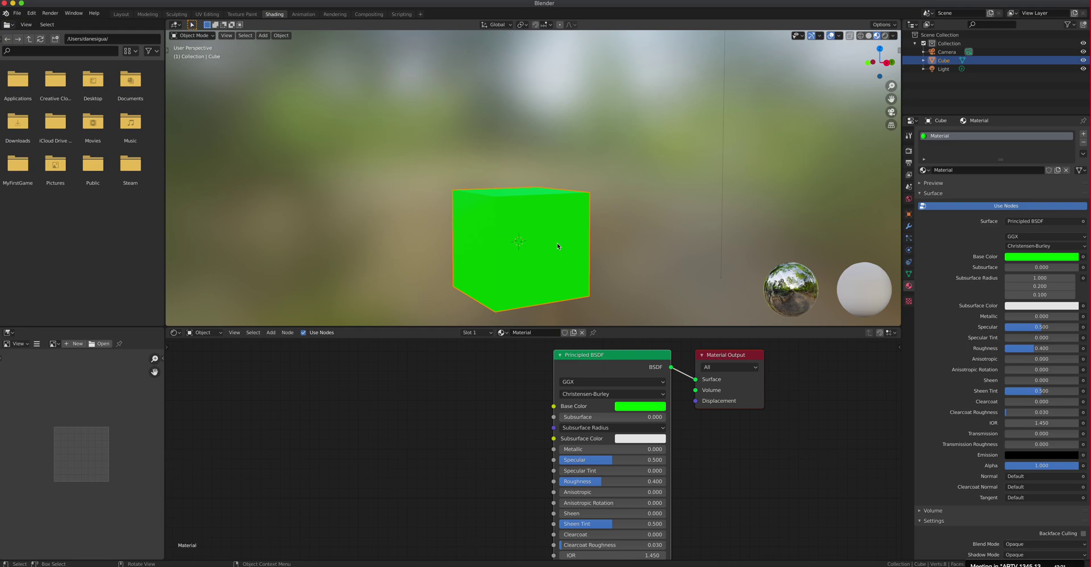
- Add a UV sphere and move it about 3.1 m so it sits beside the cube
middle_click_drag(516, 250, 528, 258)
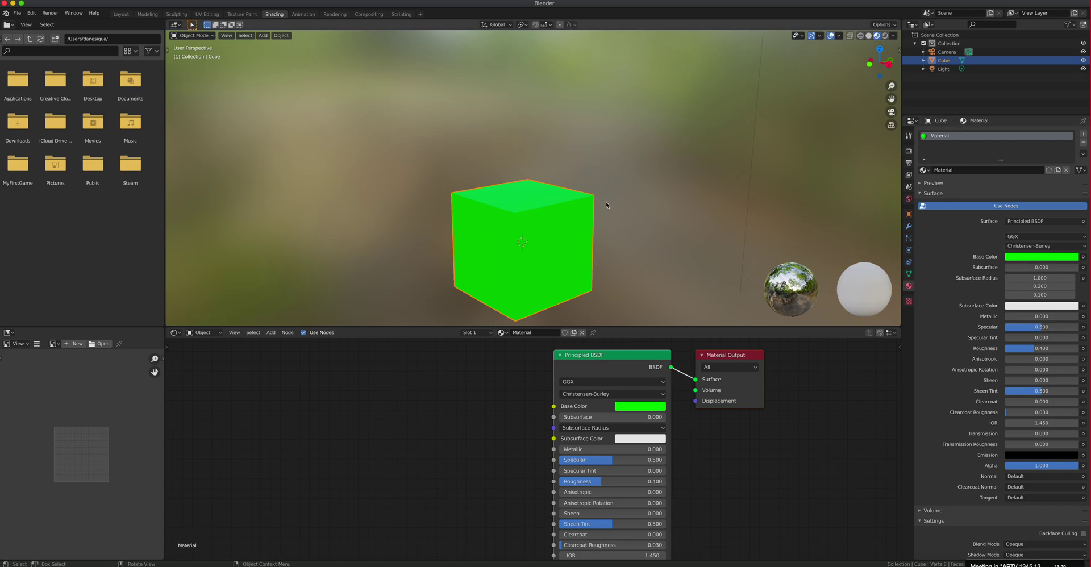
left_click(262, 36)
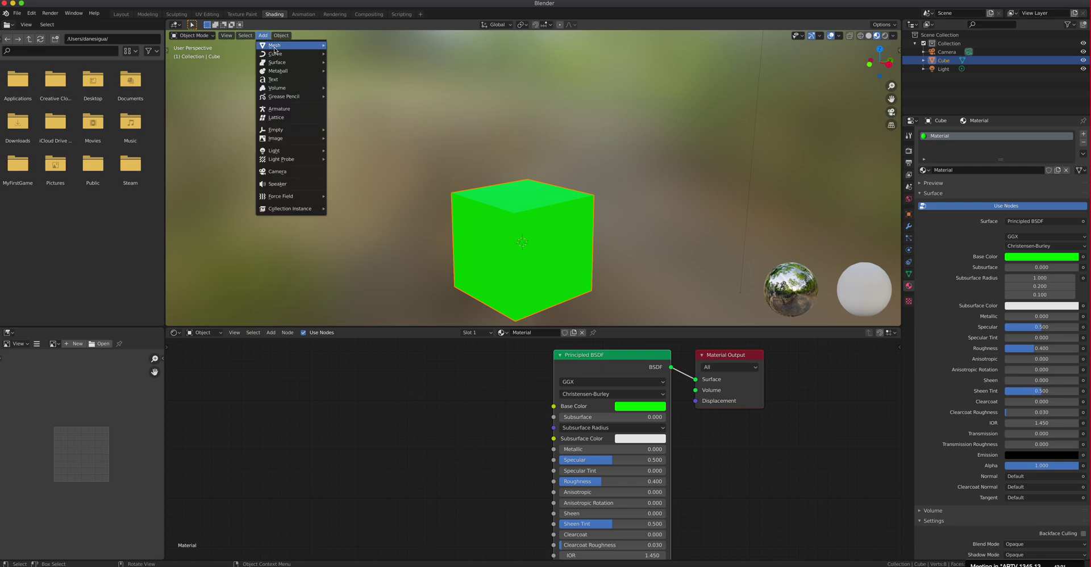
mouse_move(285, 45)
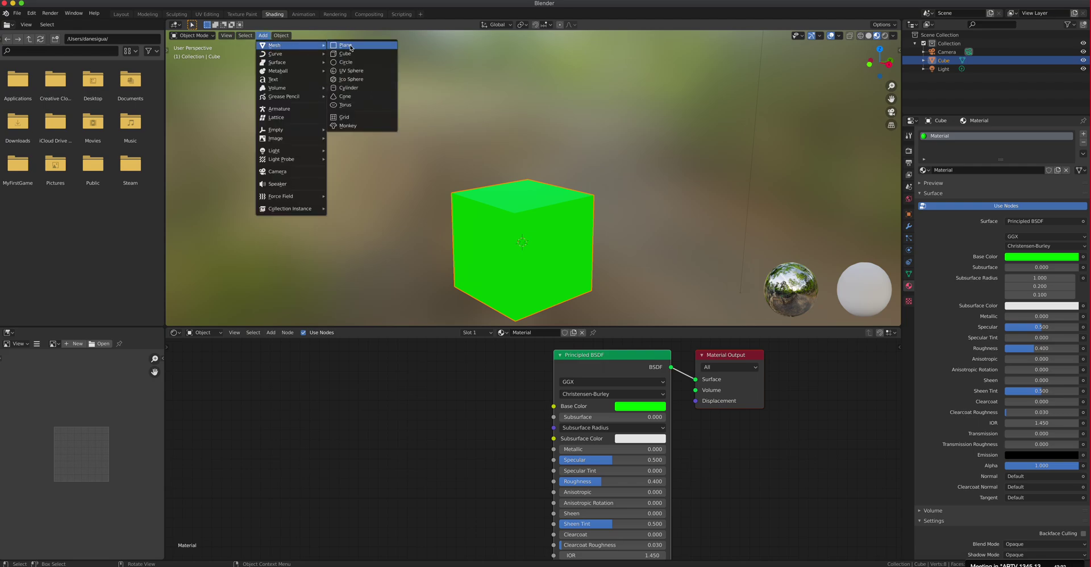
left_click(371, 70)
key("g")
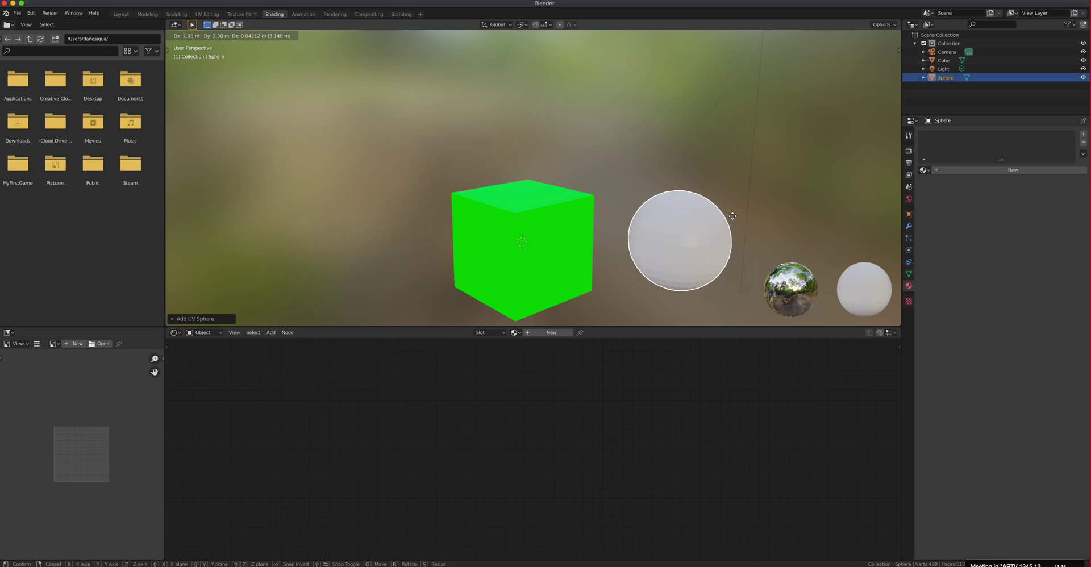
left_click(733, 216)
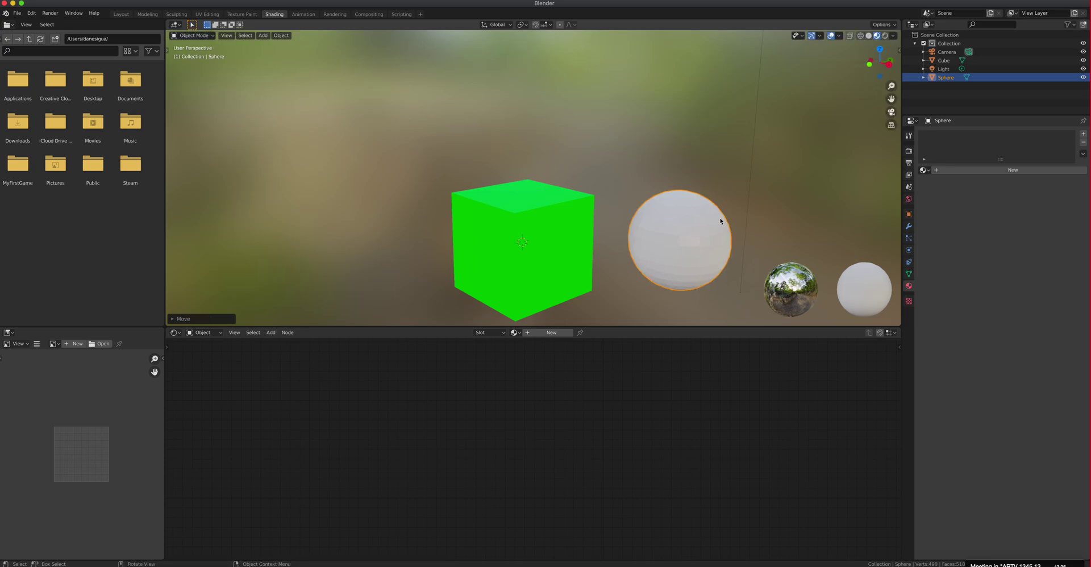
- Shade the sphere smooth and give it a new material of its own
right_click(690, 229)
left_click(677, 225)
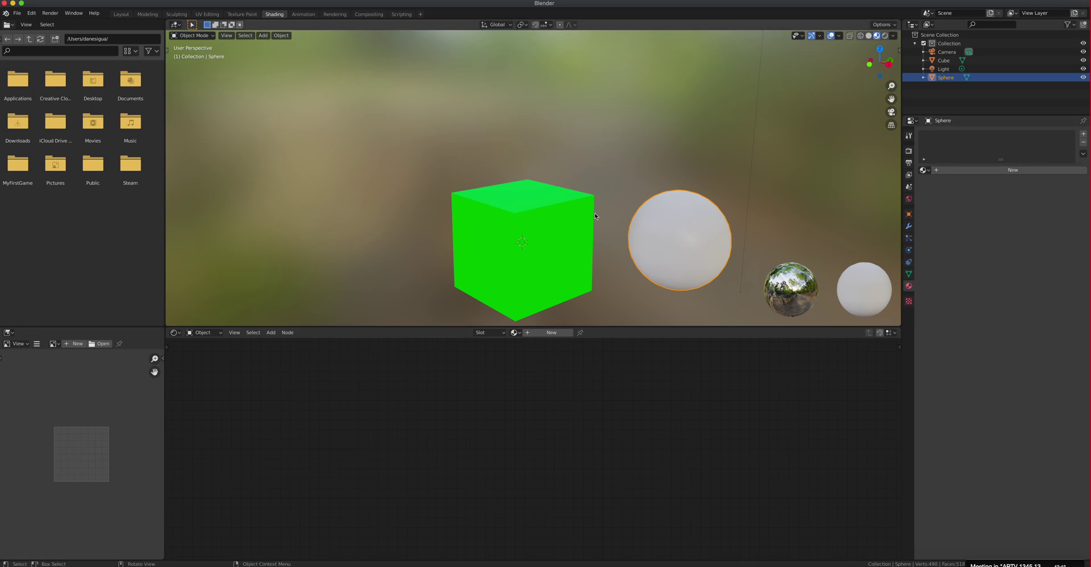
left_click(561, 218)
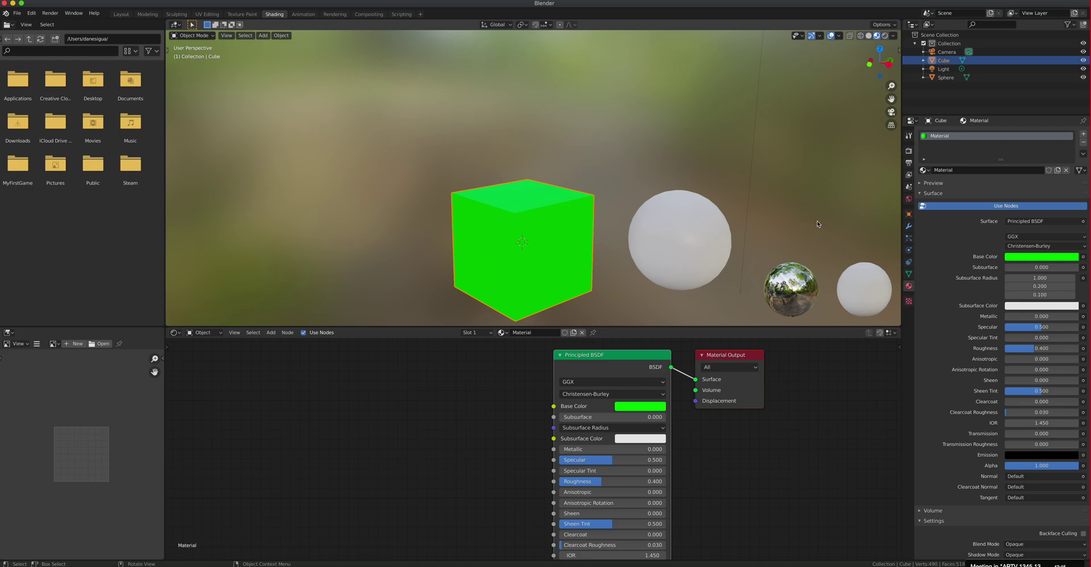
left_click(697, 254)
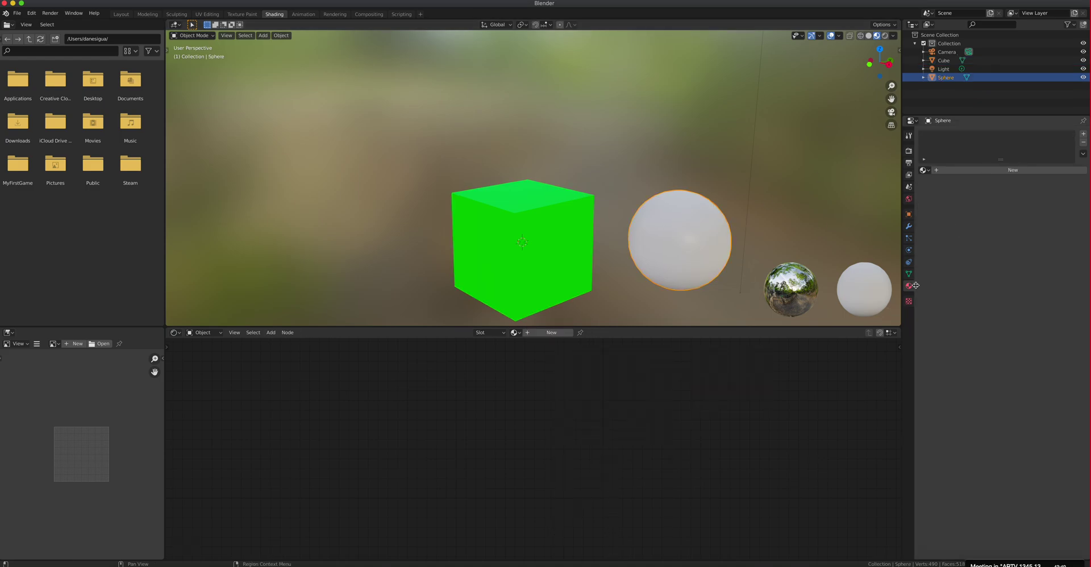
left_click(1000, 170)
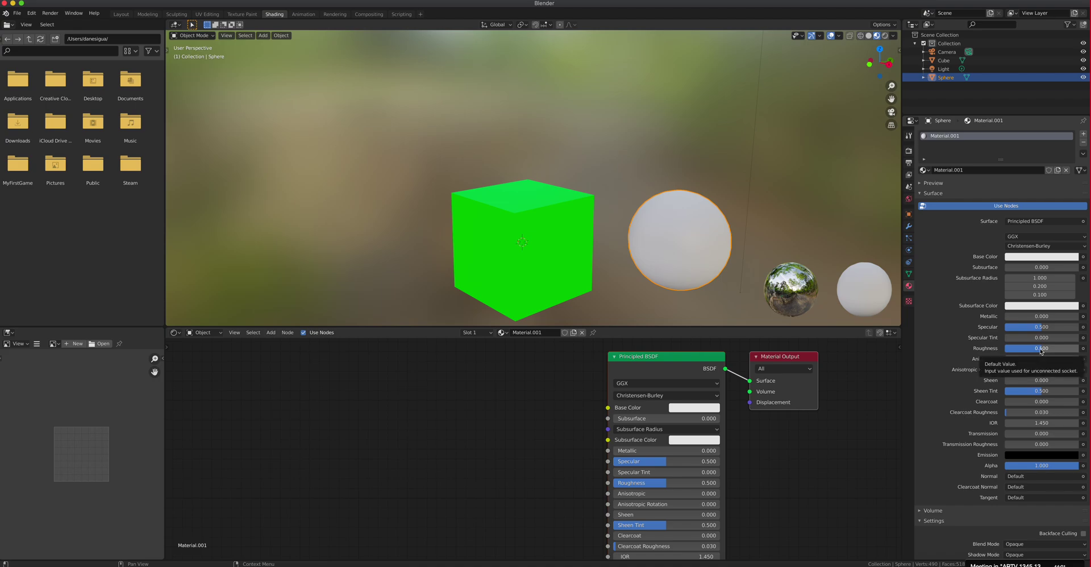
- Compare Roughness values of 1.000 and 0.000 on the sphere's material up close, ending at 0.480
left_click_drag(1044, 351, 1081, 352)
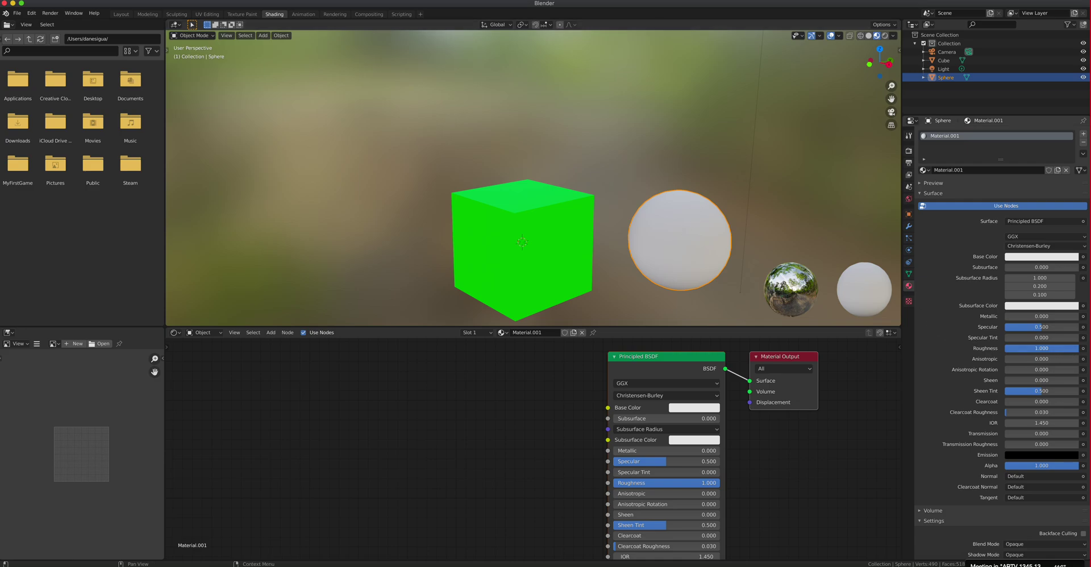
left_click_drag(1073, 349, 1006, 349)
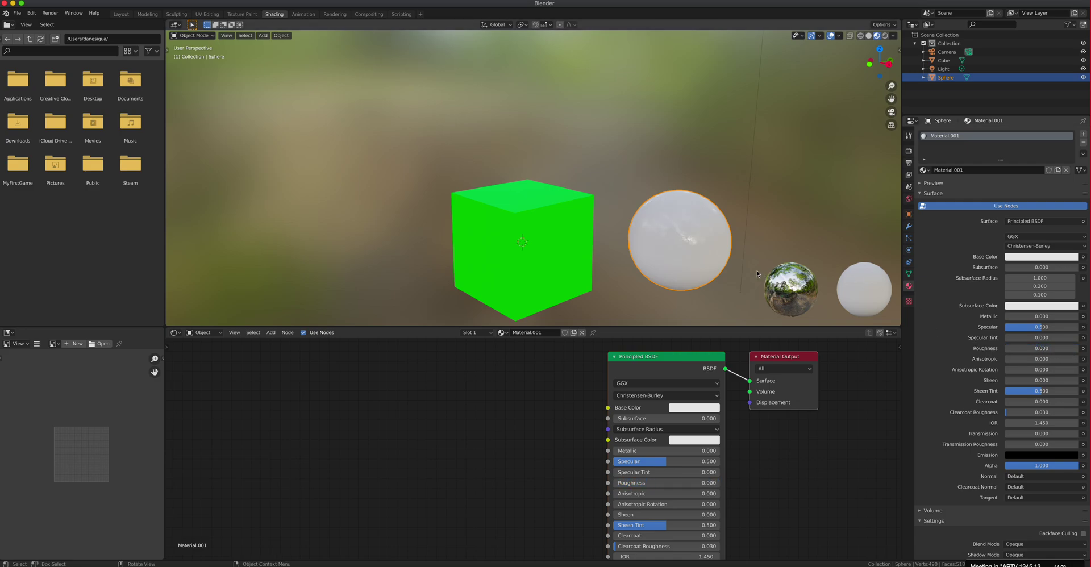
scroll(702, 256, "up", 4)
scroll(703, 256, "down", 4)
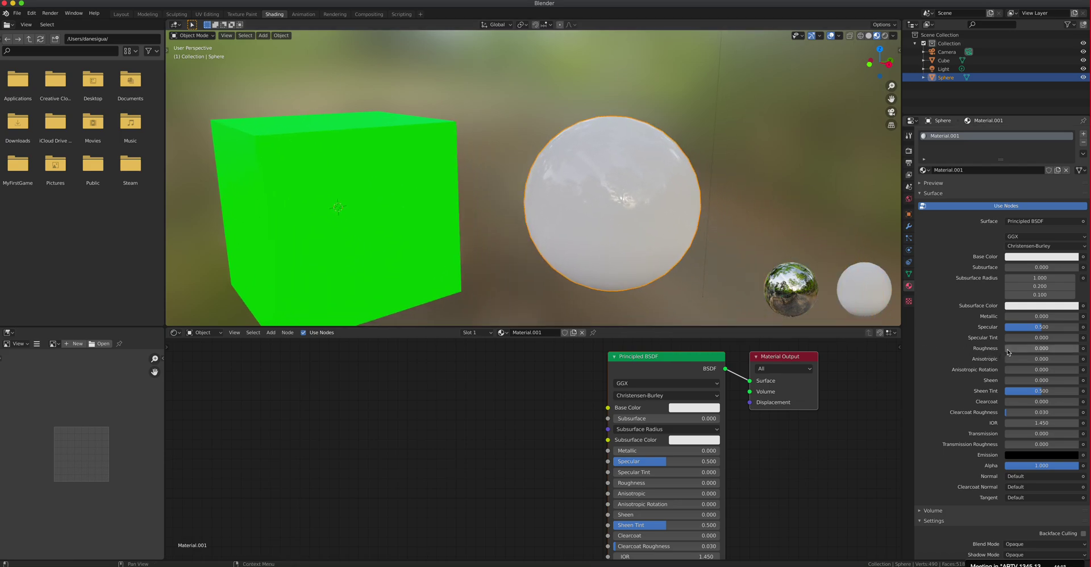
mouse_move(1005, 348)
left_mouse_down()
mouse_move(1079, 348)
mouse_move(1041, 348)
left_mouse_up()
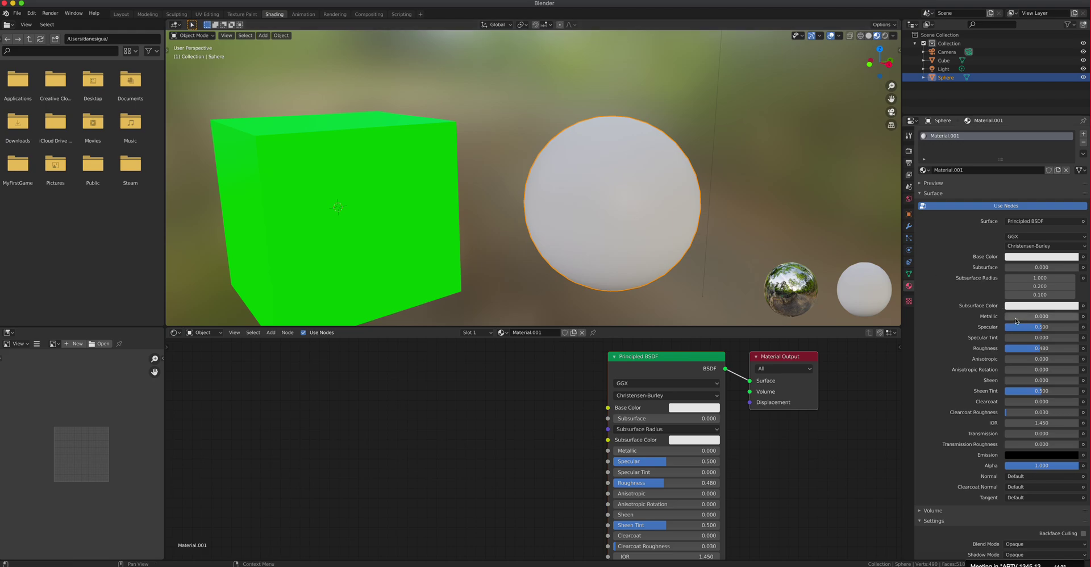
- Set the sphere material's Metallic to 1.000 and compare Roughness values of 0.000, 0.771 and 0.246, ending at 0.040
left_click_drag(1016, 321, 1078, 321)
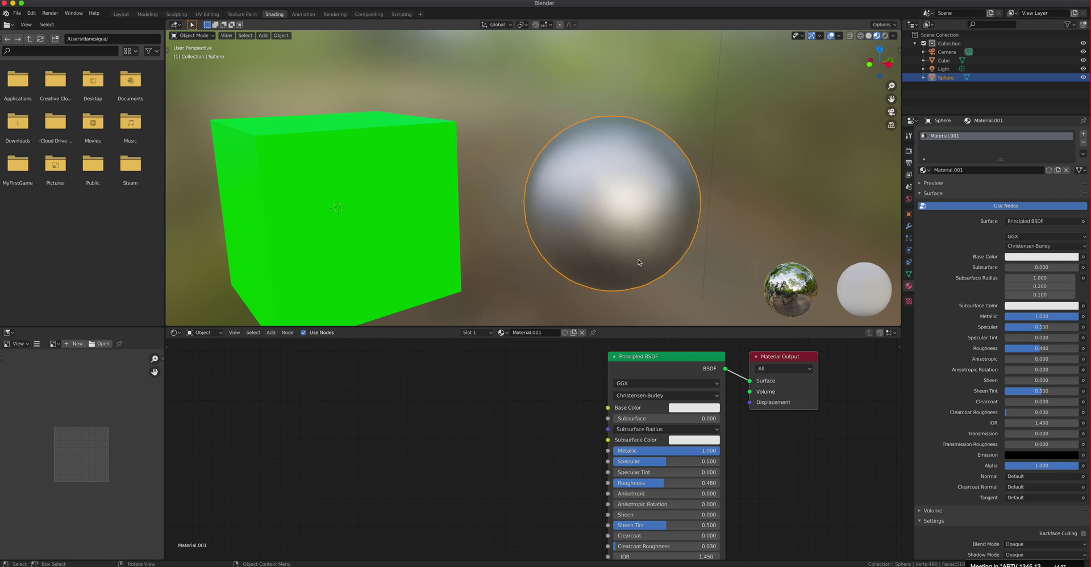
mouse_move(643, 242)
middle_mouse_down()
mouse_move(636, 230)
mouse_move(632, 246)
middle_mouse_up()
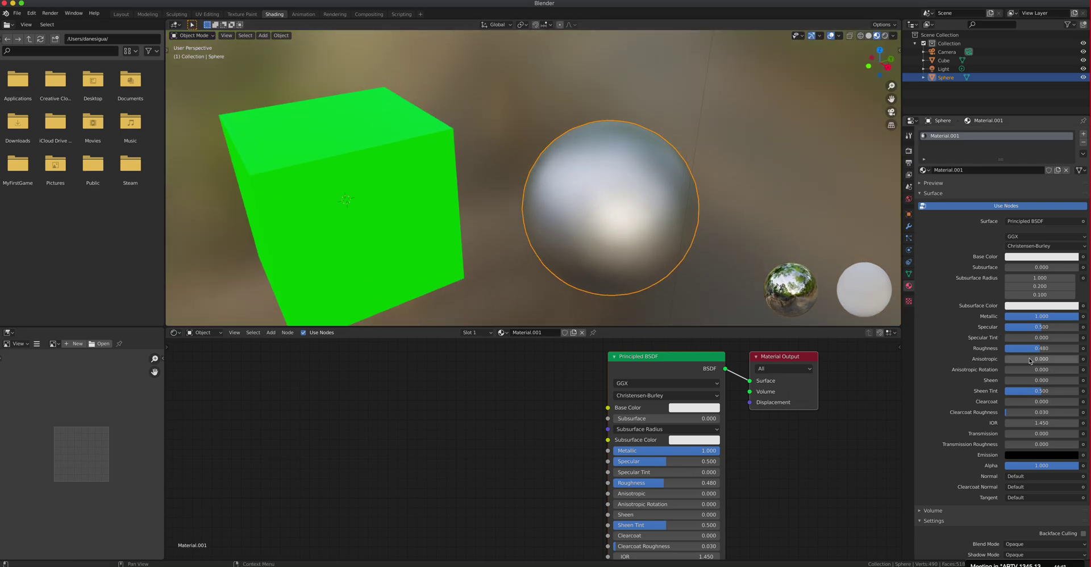
left_click_drag(1039, 352, 1011, 352)
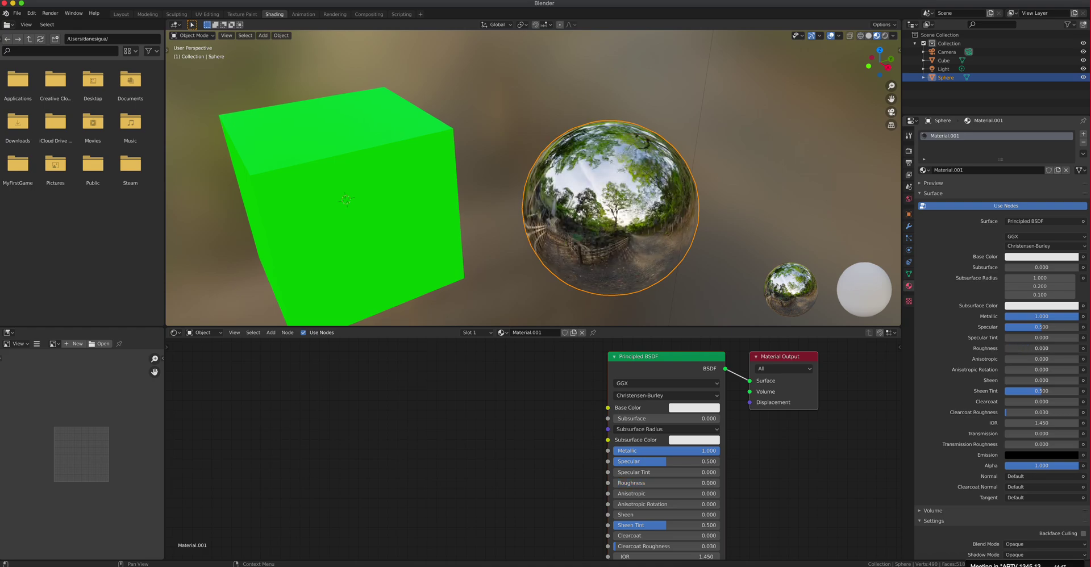
left_click_drag(1012, 349, 1061, 349)
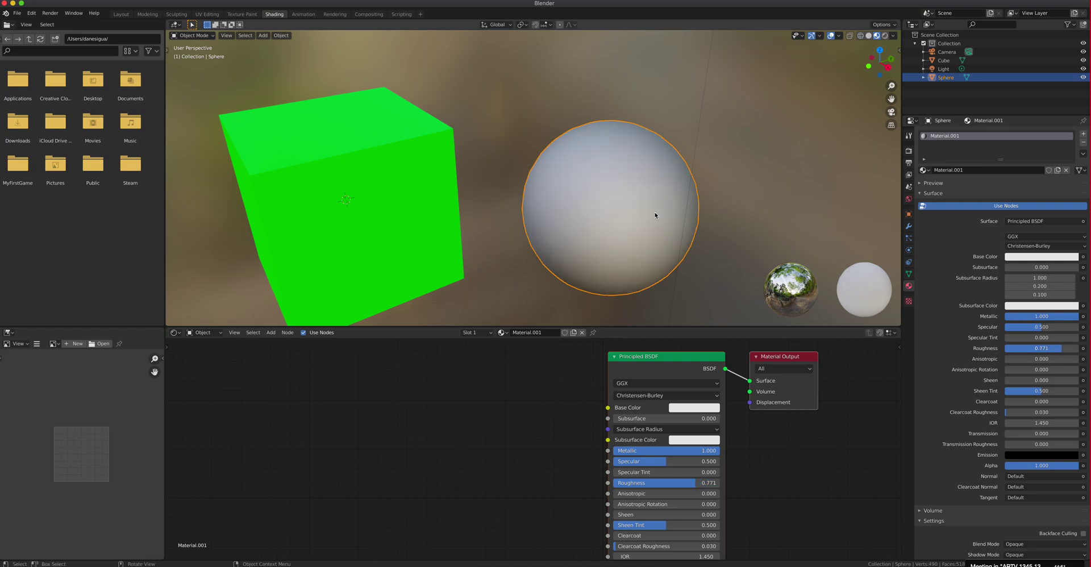
mouse_move(655, 215)
middle_mouse_down()
mouse_move(662, 183)
mouse_move(616, 237)
mouse_move(674, 208)
middle_mouse_up()
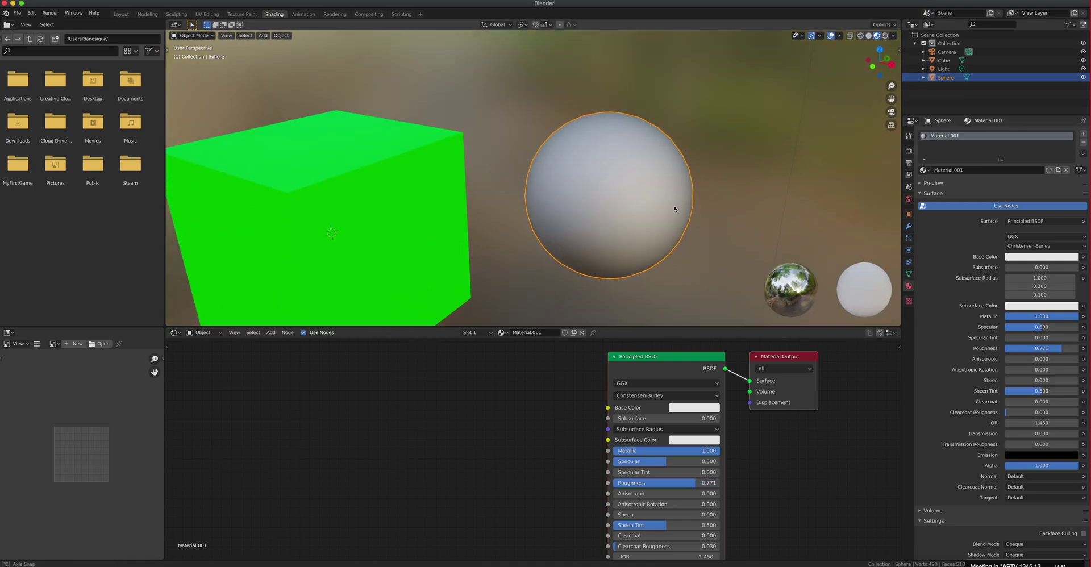
left_click_drag(1061, 348, 1054, 348)
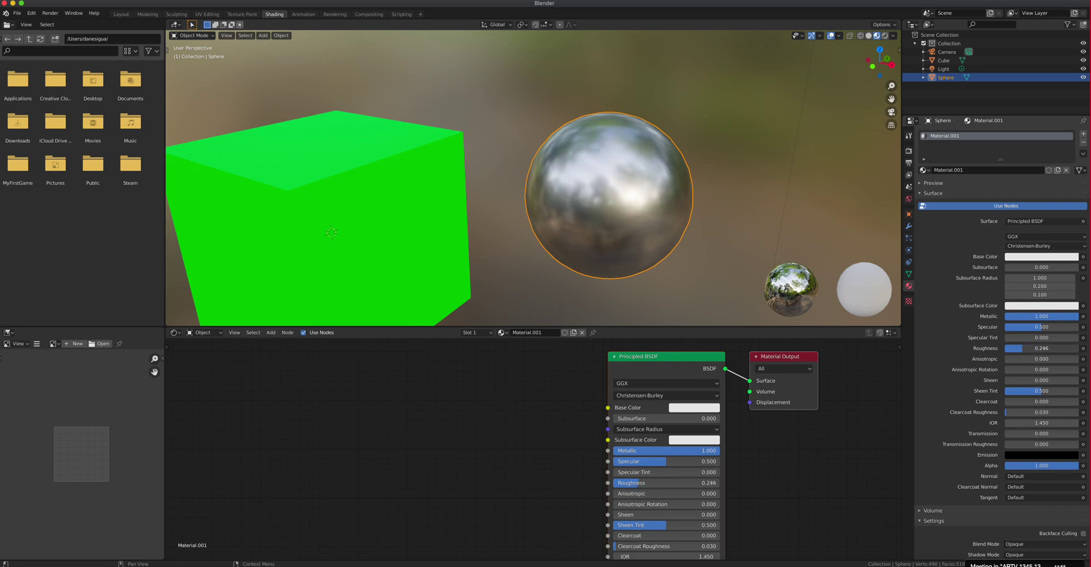
left_click_drag(666, 483, 666, 483)
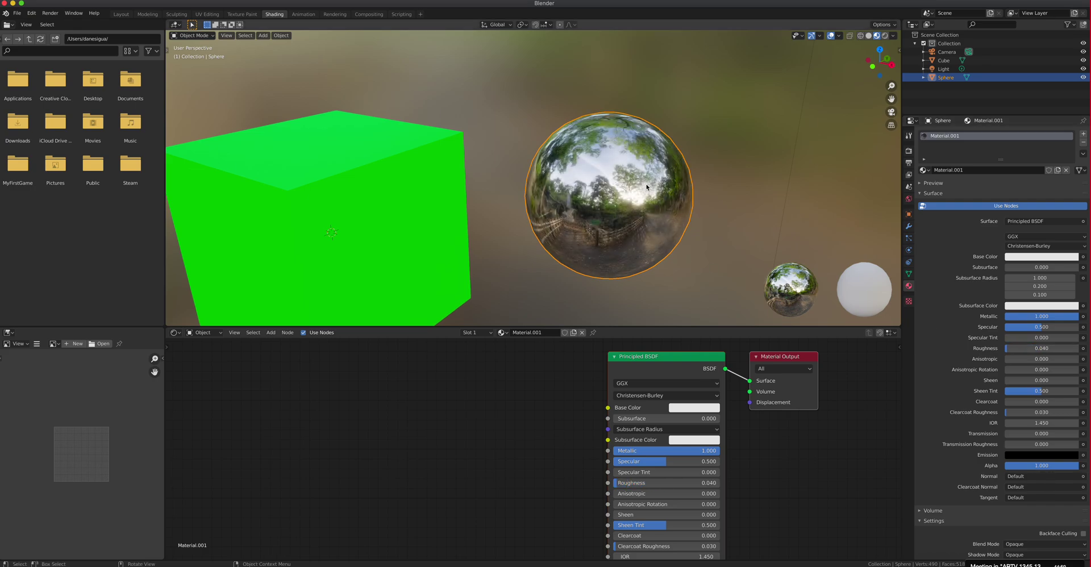
- Set the sphere material's Metallic to 0.000 and its Roughness to 0.909
middle_click_drag(647, 230, 610, 236)
scroll(604, 224, "down", 4)
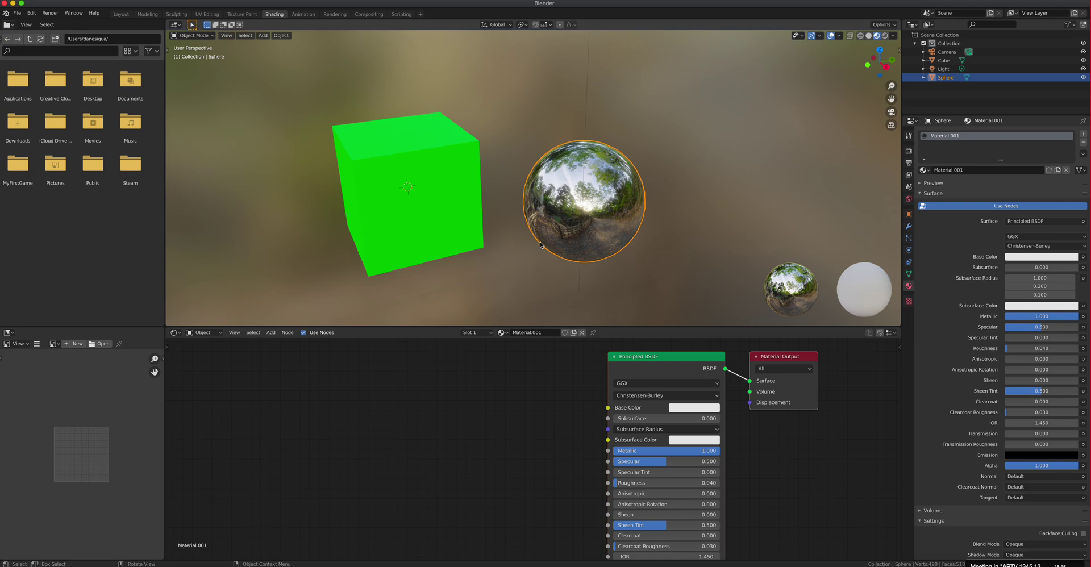
left_click_drag(1073, 316, 977, 317)
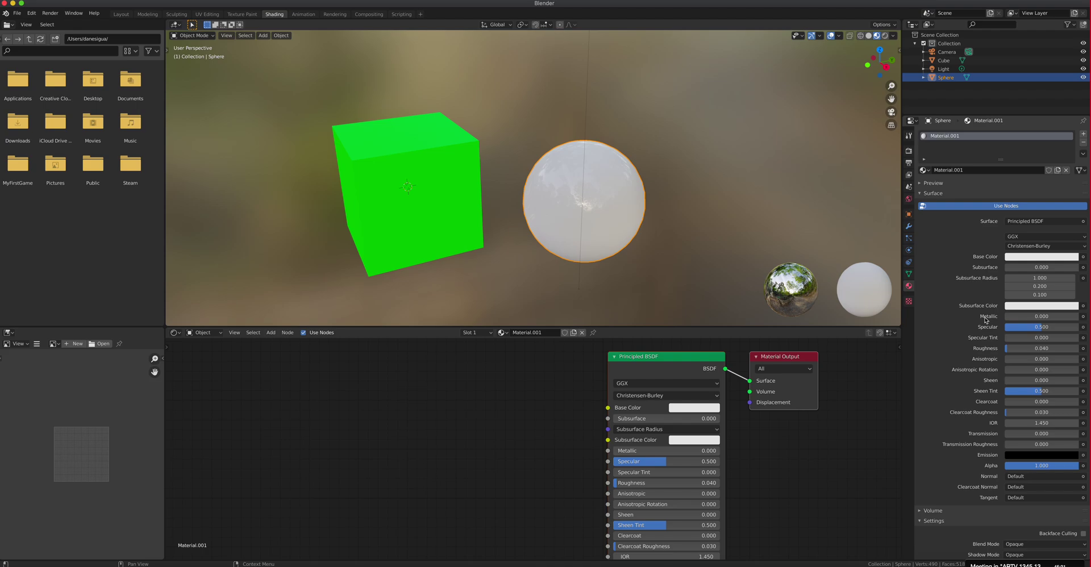
left_click_drag(1023, 348, 1069, 349)
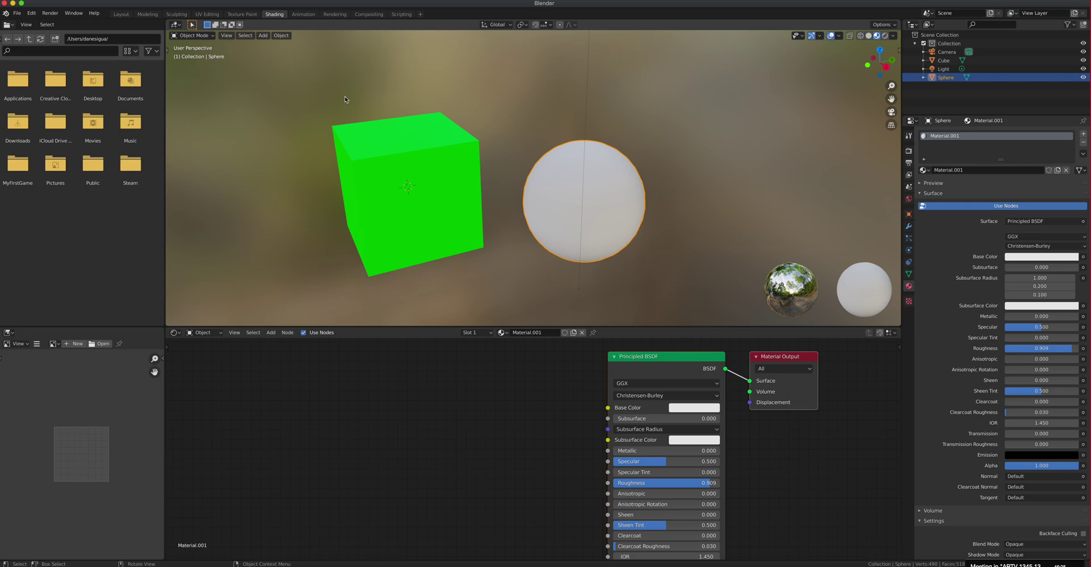
- Start a new General file and open the Shading workspace with a closer view of the default cube
left_click(17, 13)
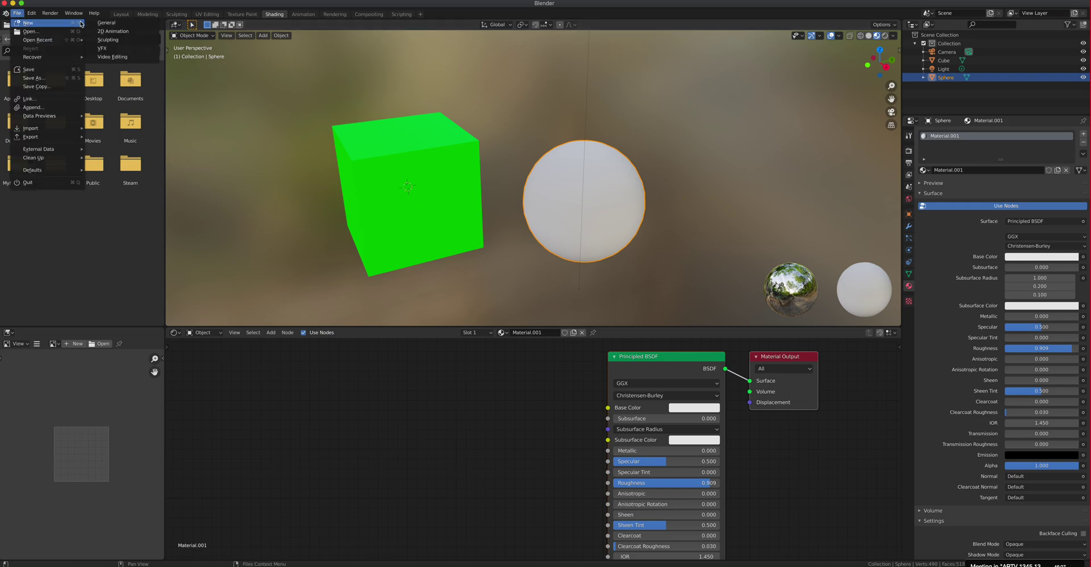
left_click(106, 23)
left_click(508, 302)
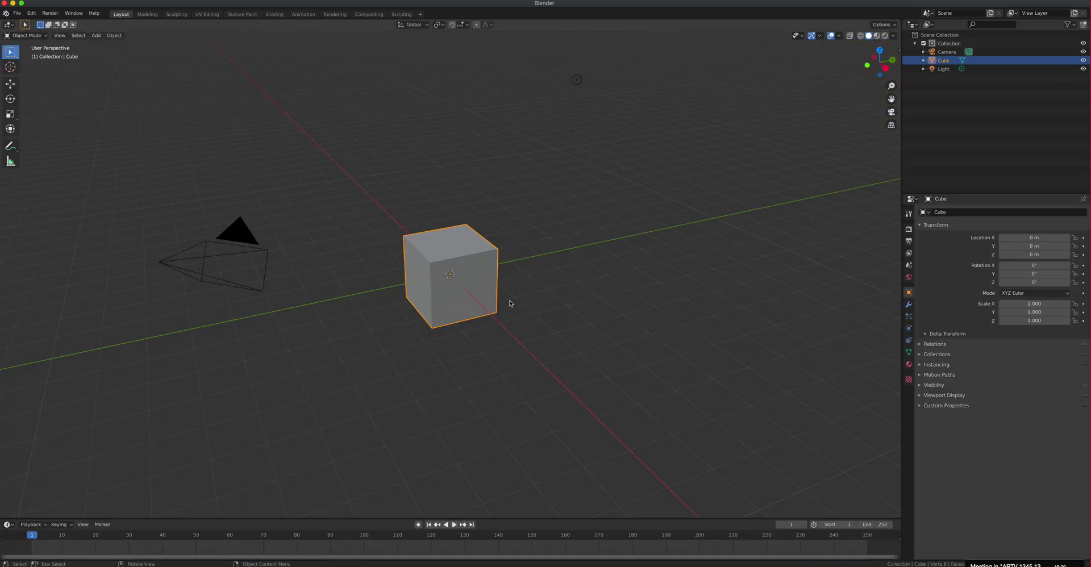
scroll(472, 328, "up", 6)
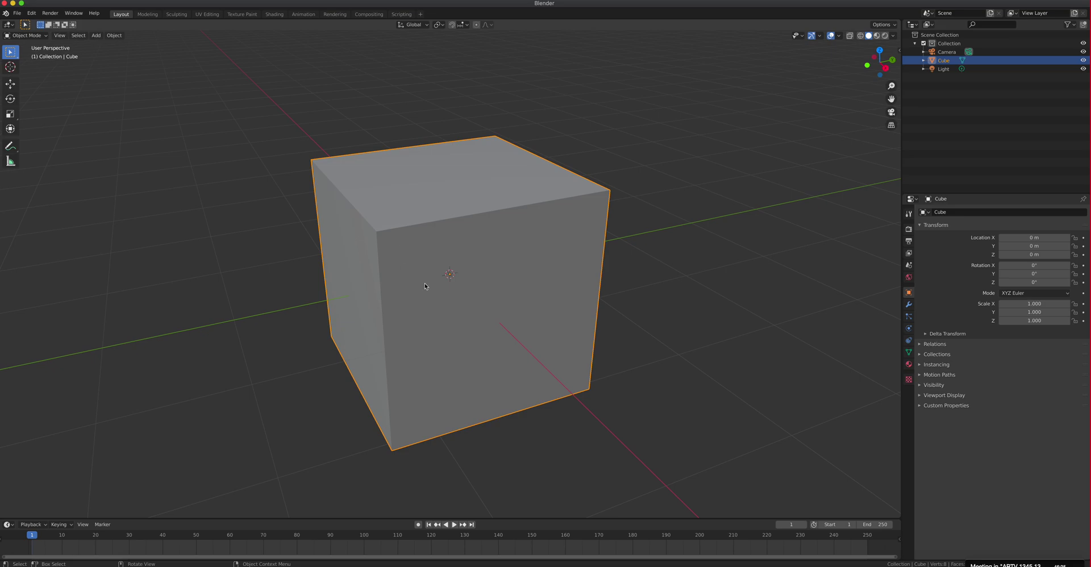
left_click(275, 14)
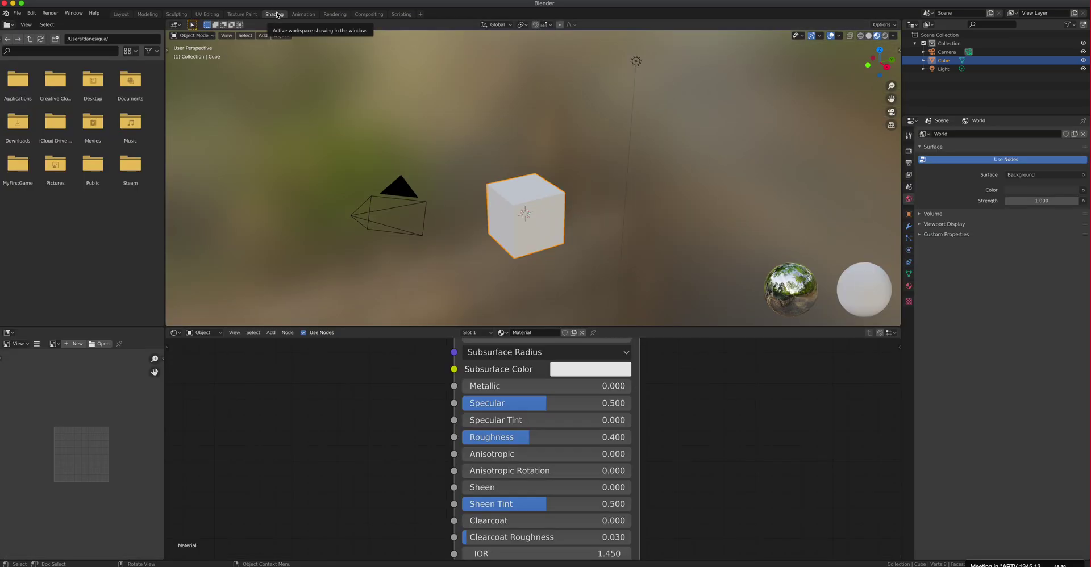
scroll(527, 197, "up", 4)
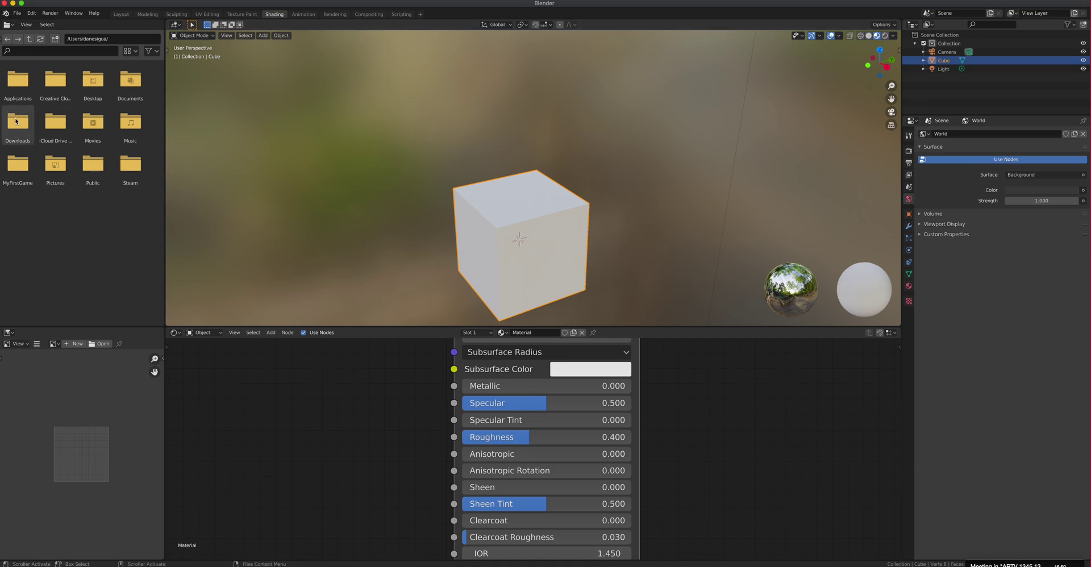
- Open the Downloads folder in the workspace's file browser and select the Crate Texture image
double_click(31, 128)
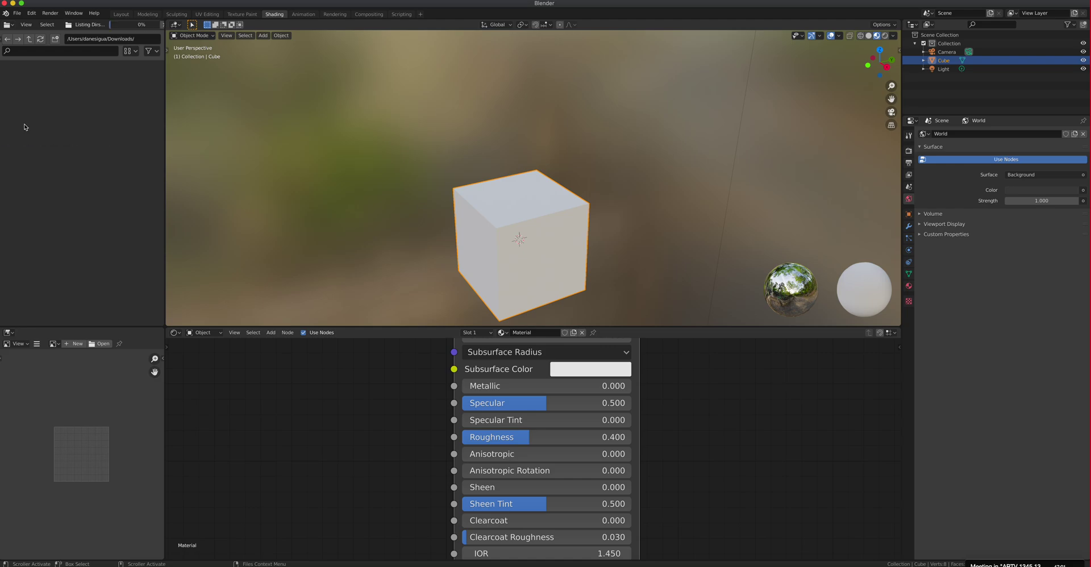
scroll(112, 230, "down", 6)
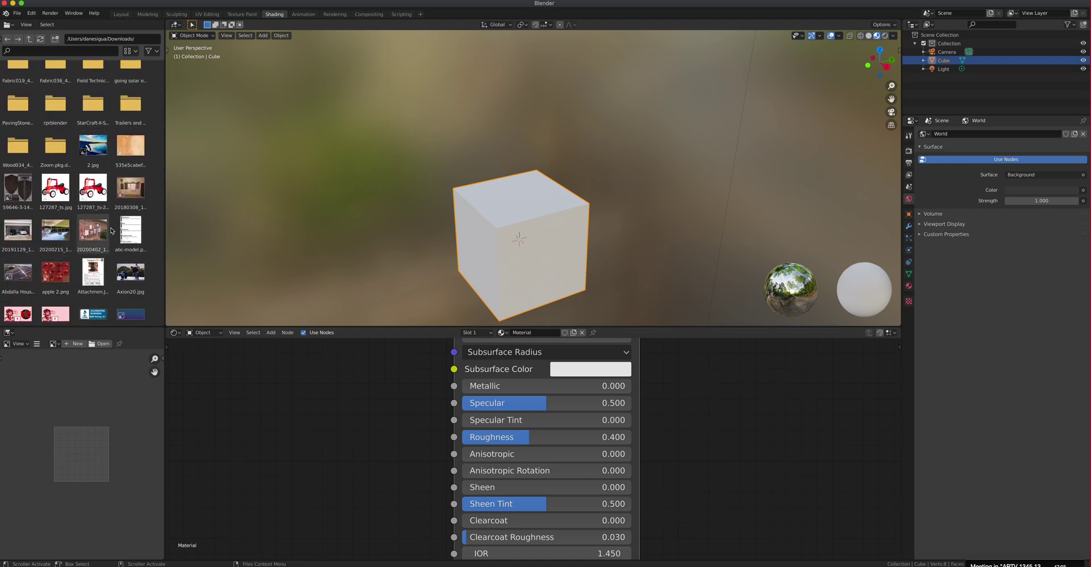
scroll(112, 230, "down", 6)
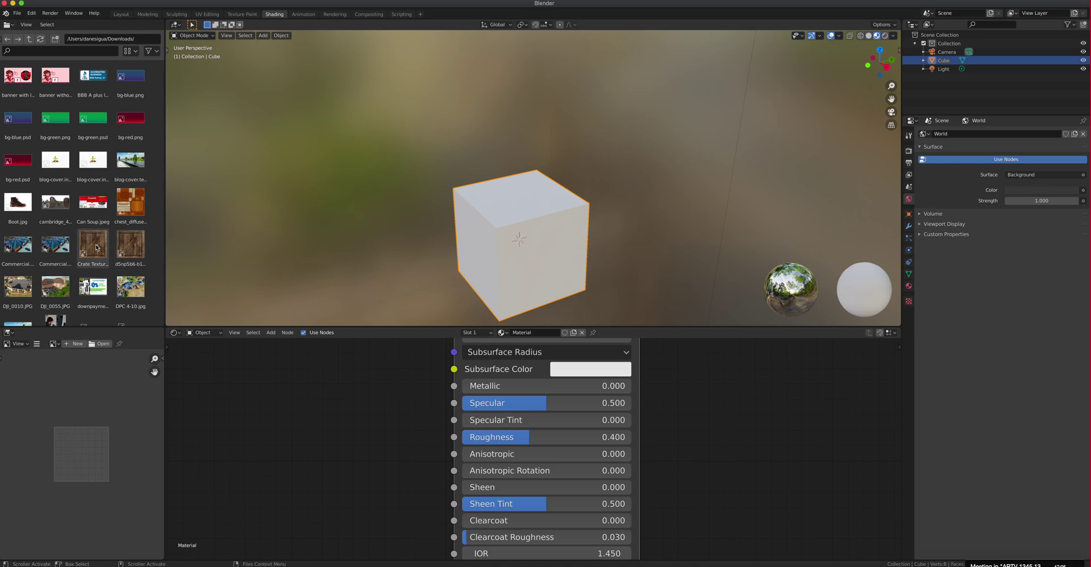
left_click(97, 248)
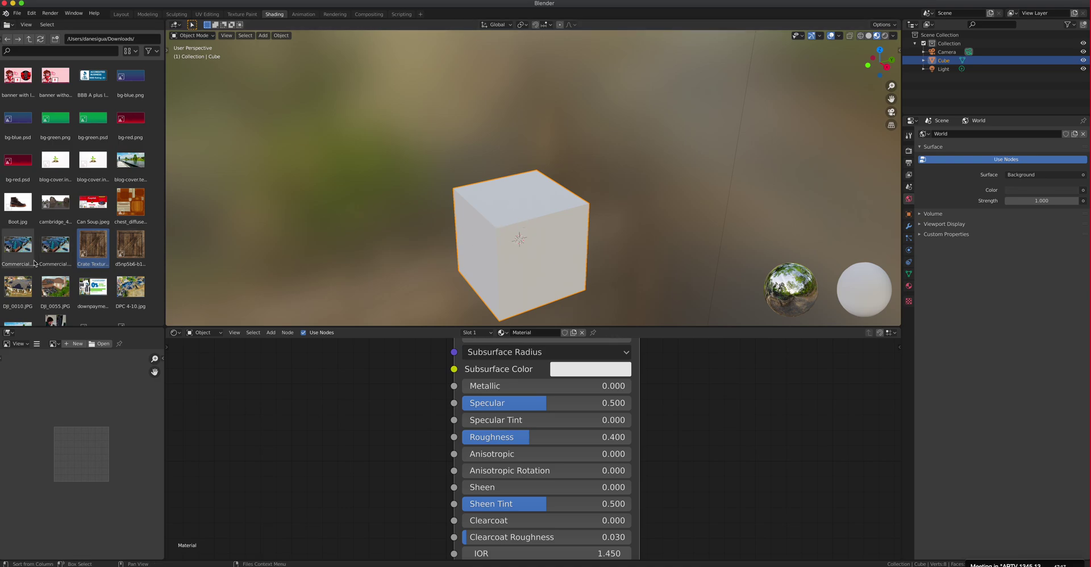
- Display the cube's material properties and raise its Roughness to 0.920
scroll(568, 425, "down", 4)
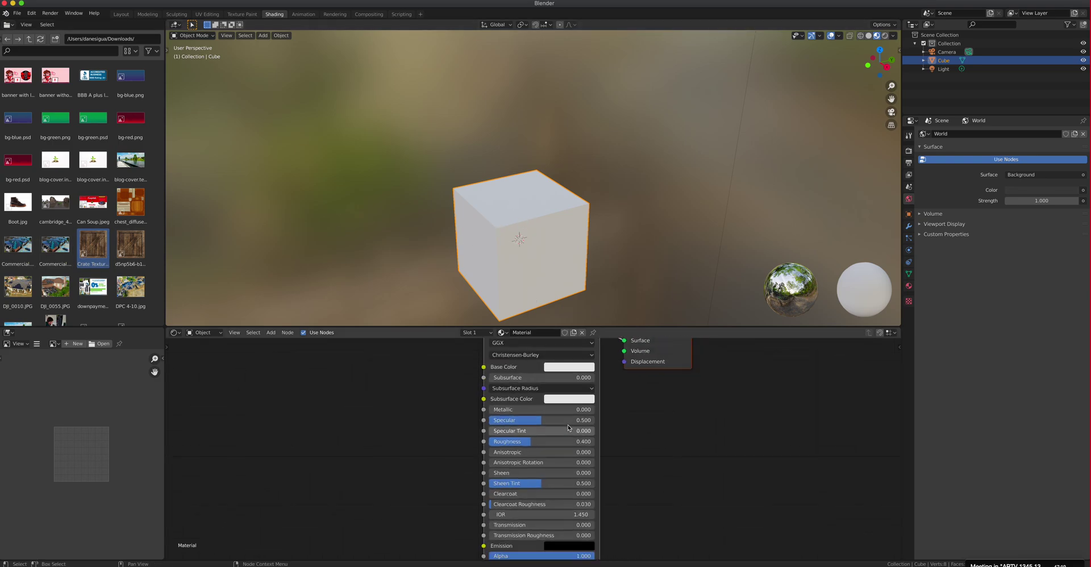
left_click_drag(548, 346, 580, 364)
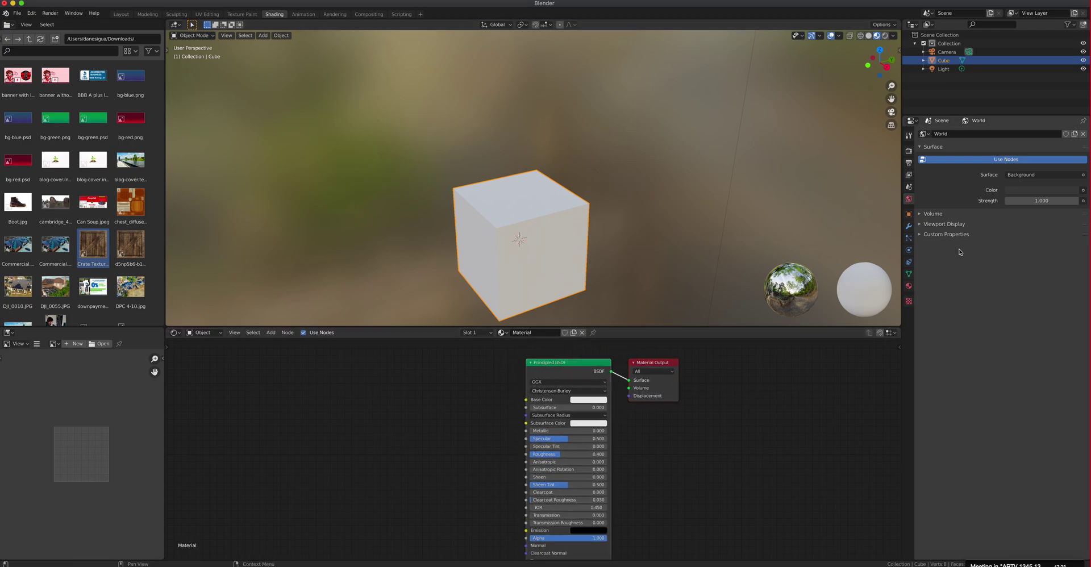
left_click(909, 285)
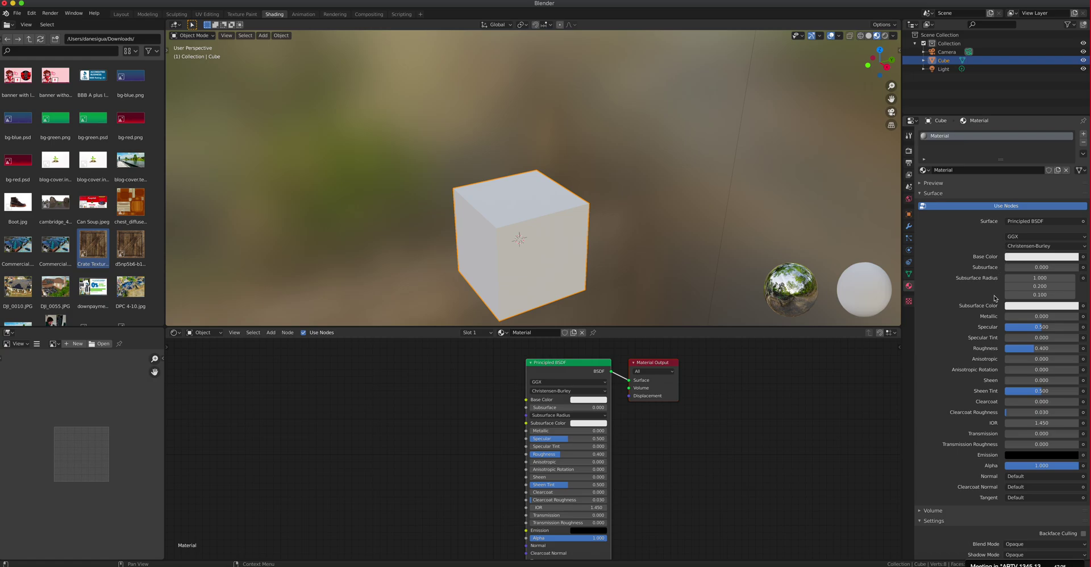
left_click_drag(1035, 351, 1068, 351)
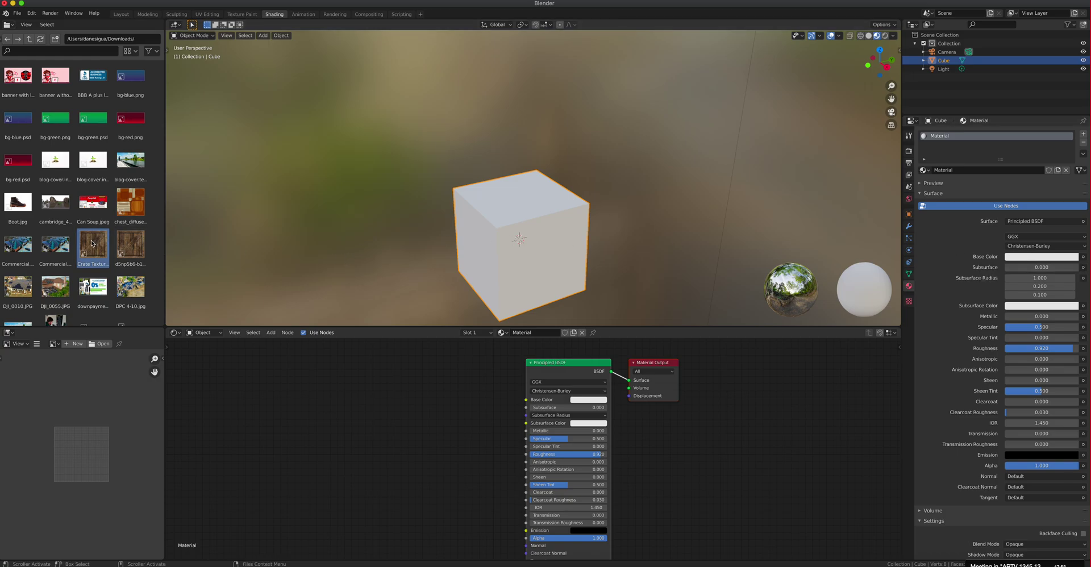
- Add the Crate Texture image as a node beside the Principled BSDF and replace its image with 127287_ts-2.jpg
left_click_drag(92, 244, 362, 408)
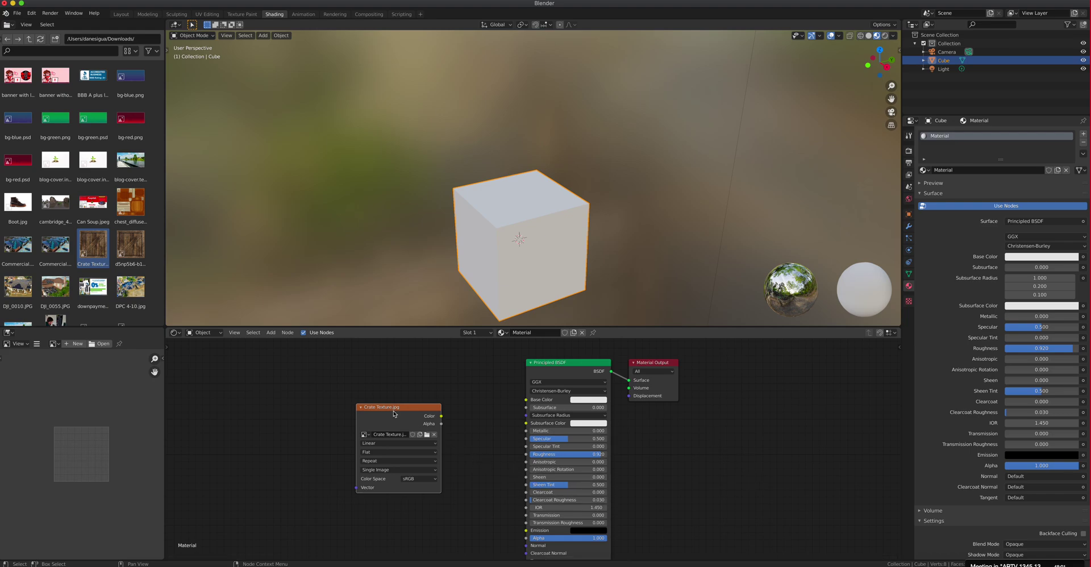
left_click_drag(396, 411, 420, 376)
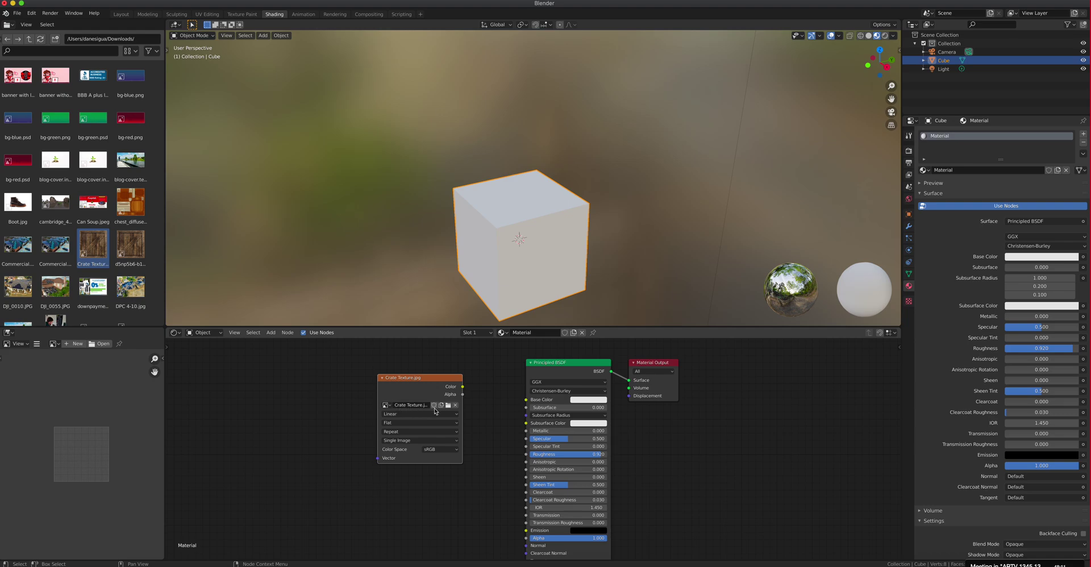
left_click(449, 410)
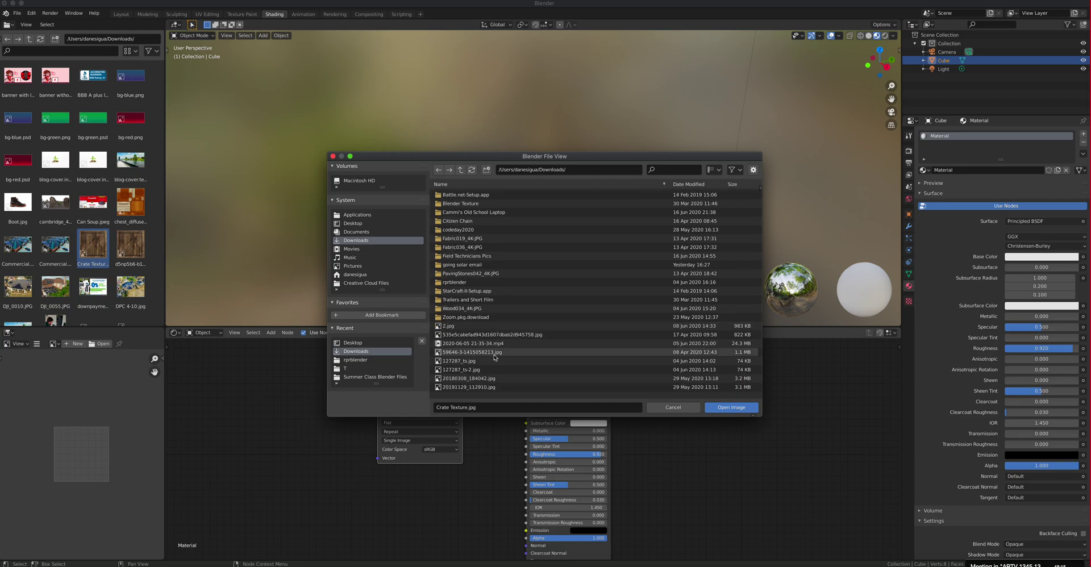
scroll(495, 357, "down", 2)
left_click(514, 353)
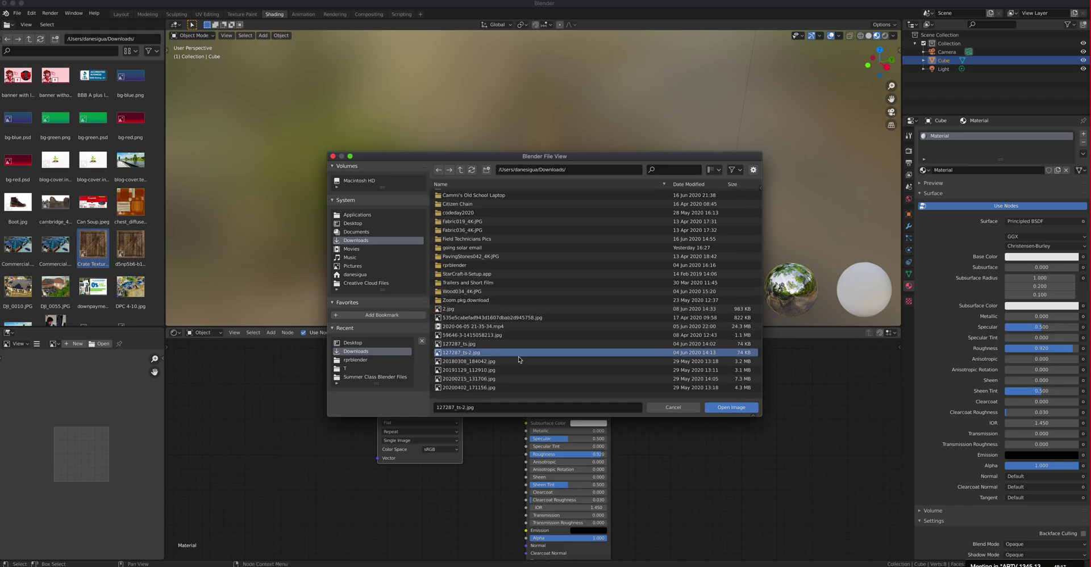
left_click(730, 407)
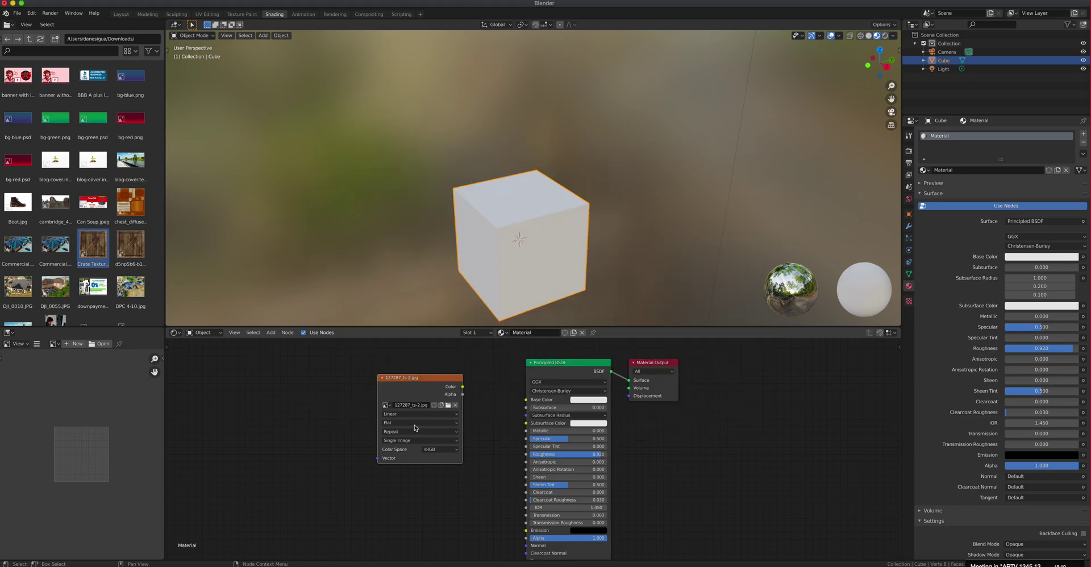
- Browse the Downloads folder for another image for the texture node, cancel, and delete the node
left_click(448, 404)
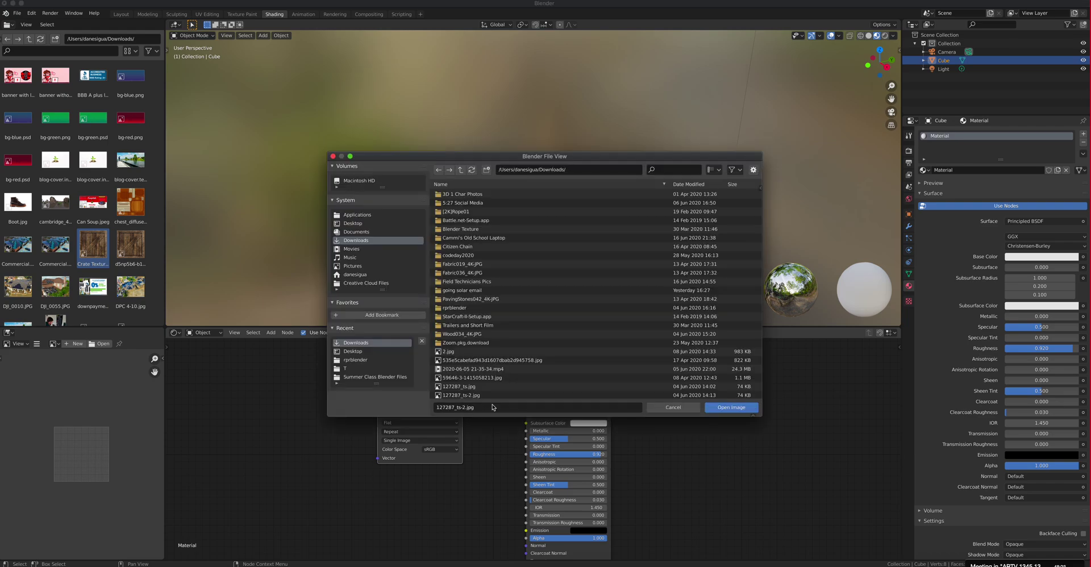
scroll(523, 363, "down", 3)
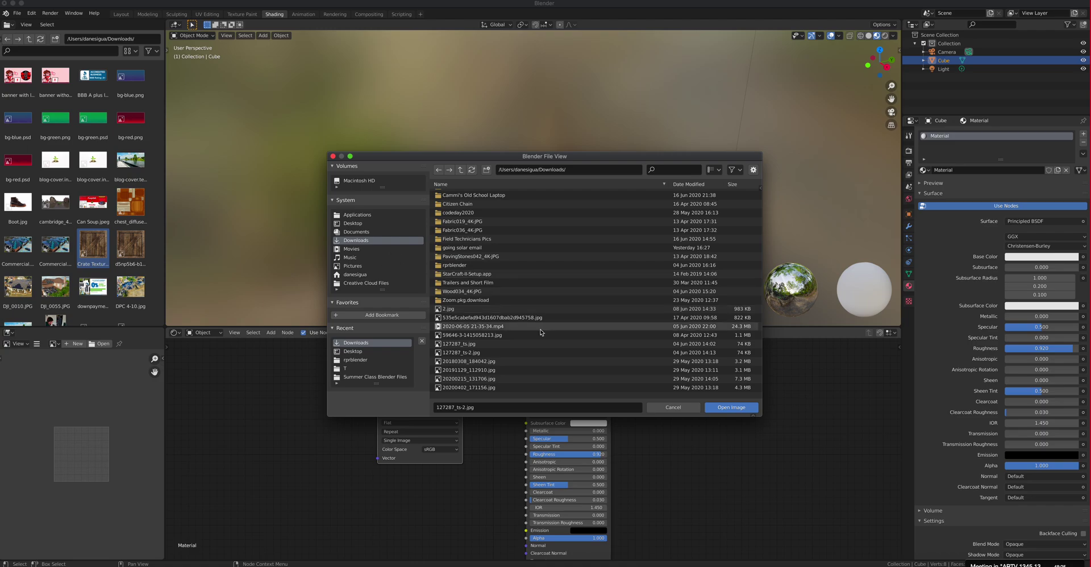
scroll(545, 343, "down", 15)
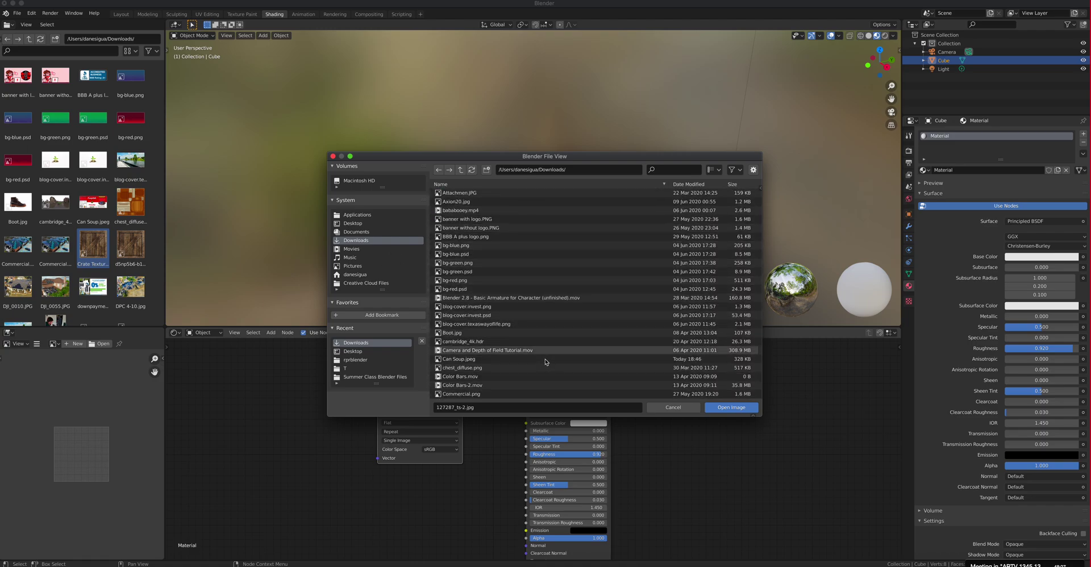
scroll(529, 359, "down", 1)
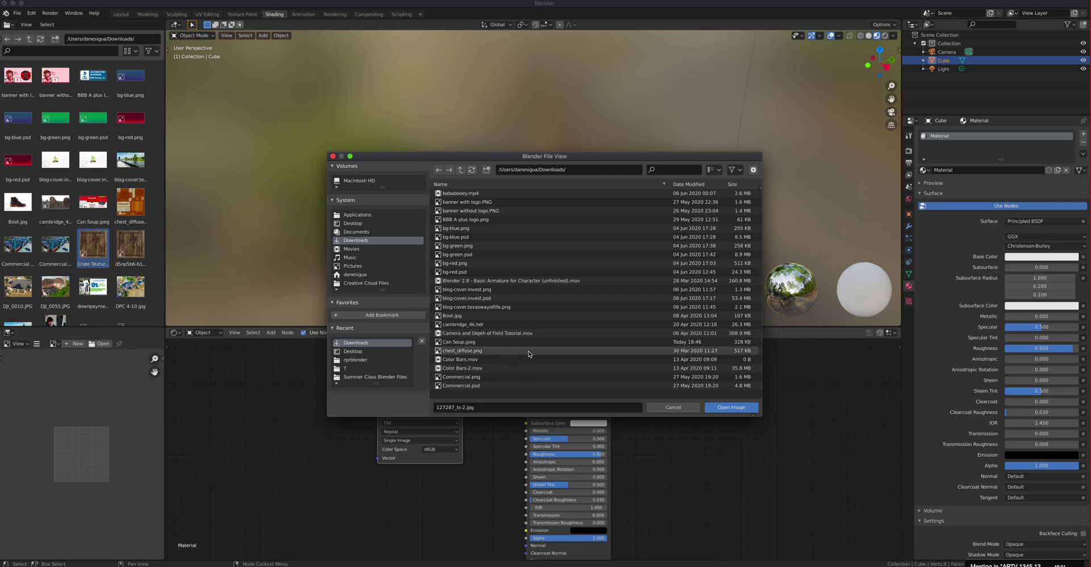
scroll(530, 357, "down", 4)
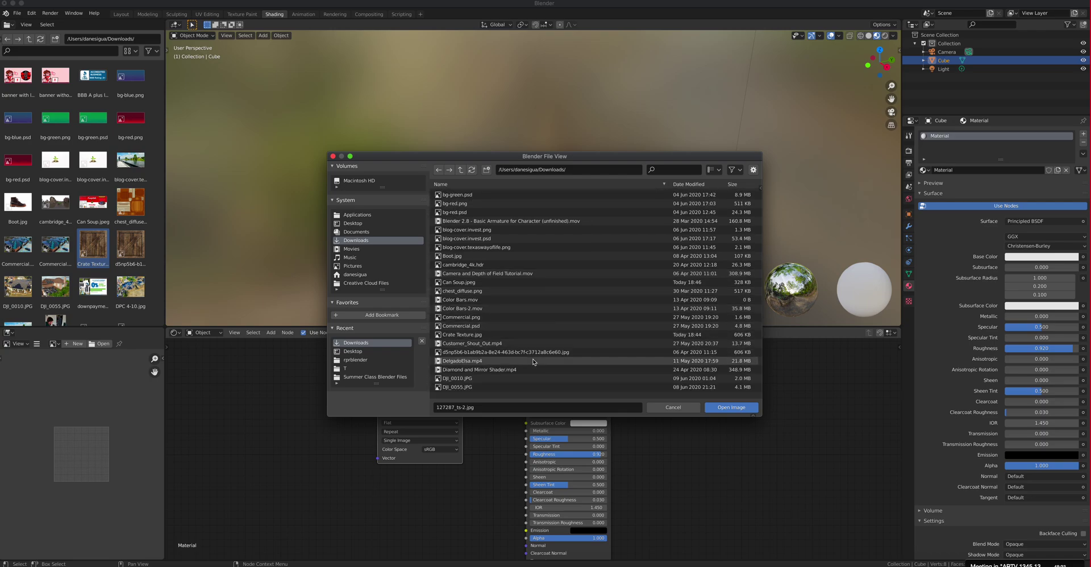
scroll(534, 361, "up", 1)
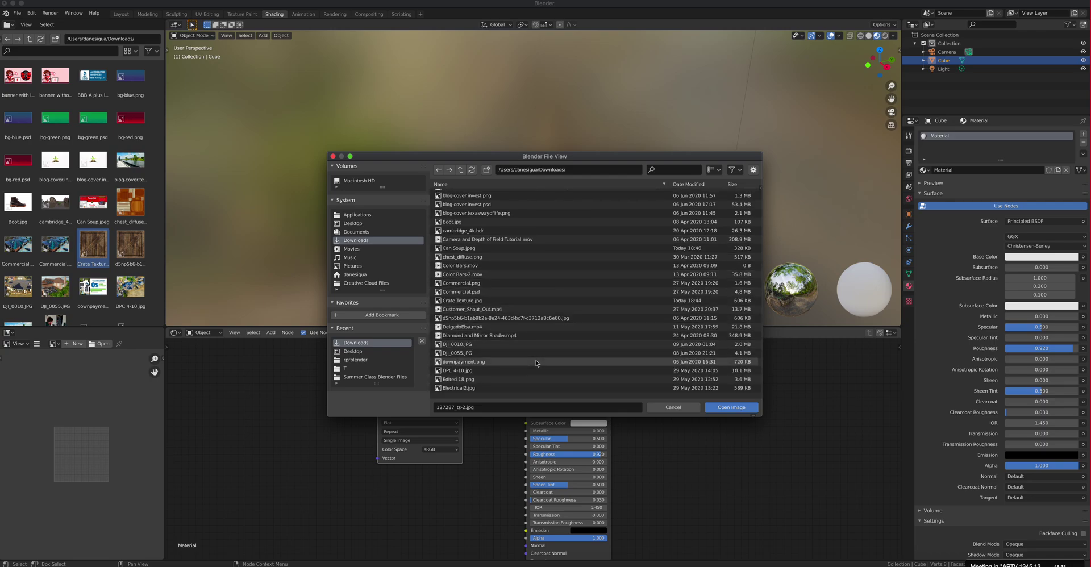
left_click(673, 408)
key("x")
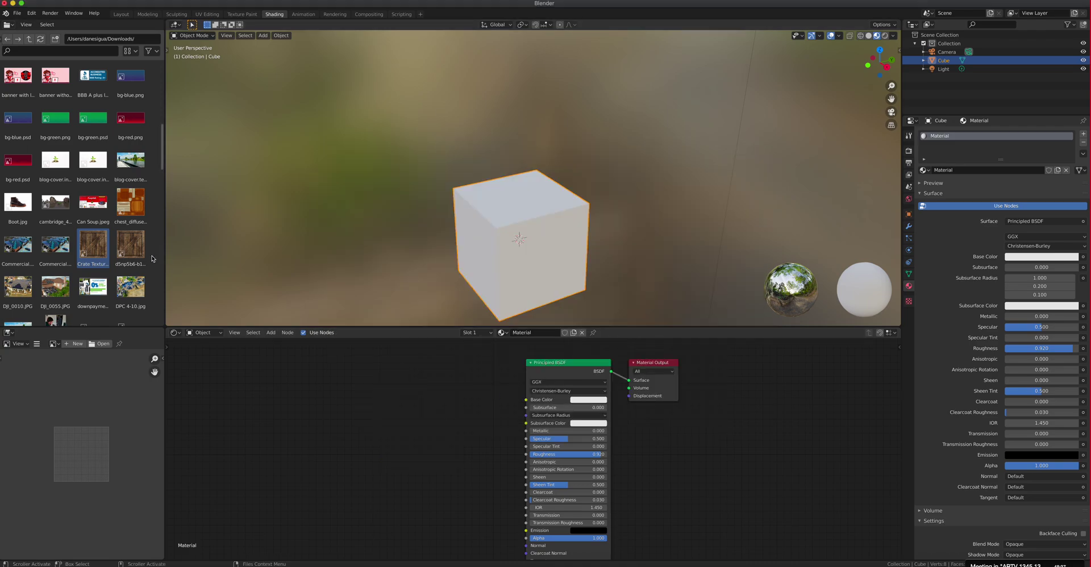
- Add the Crate Texture image from the file browser as a shader node and set the Principled BSDF's Base Color to blue
left_click_drag(94, 246, 400, 382)
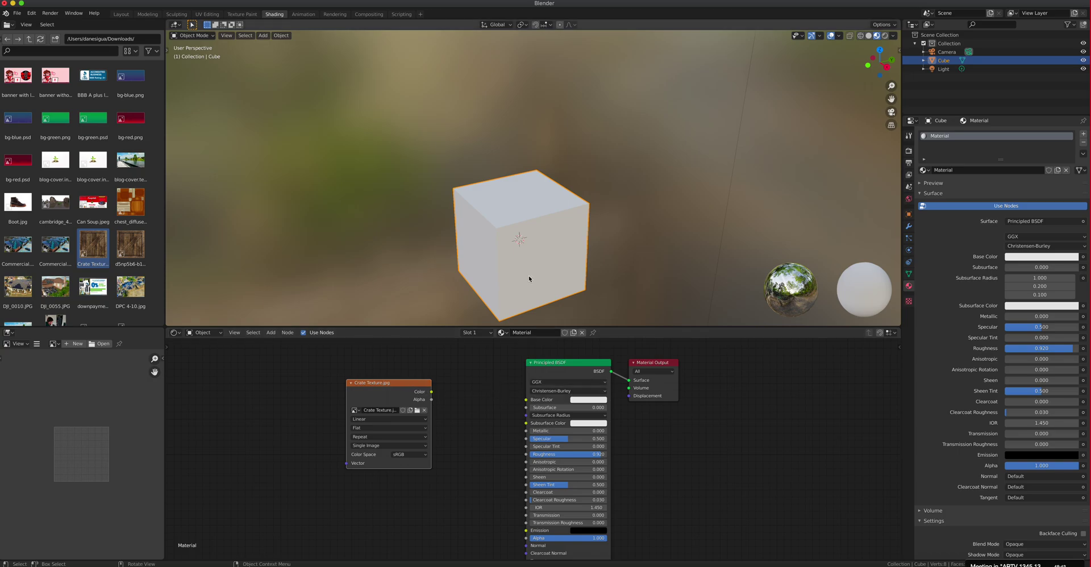
left_click(588, 400)
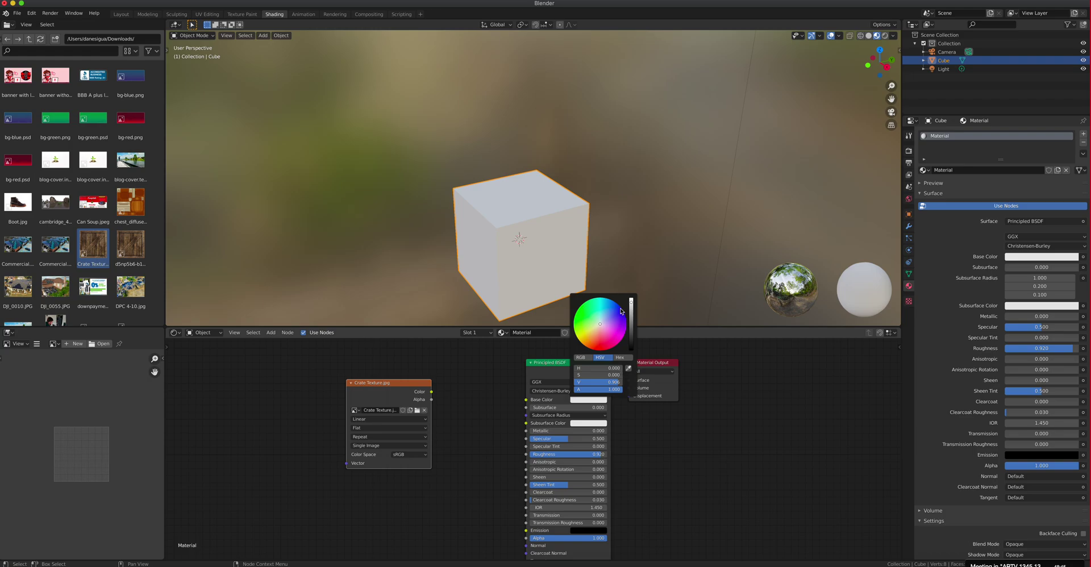
left_click(619, 312)
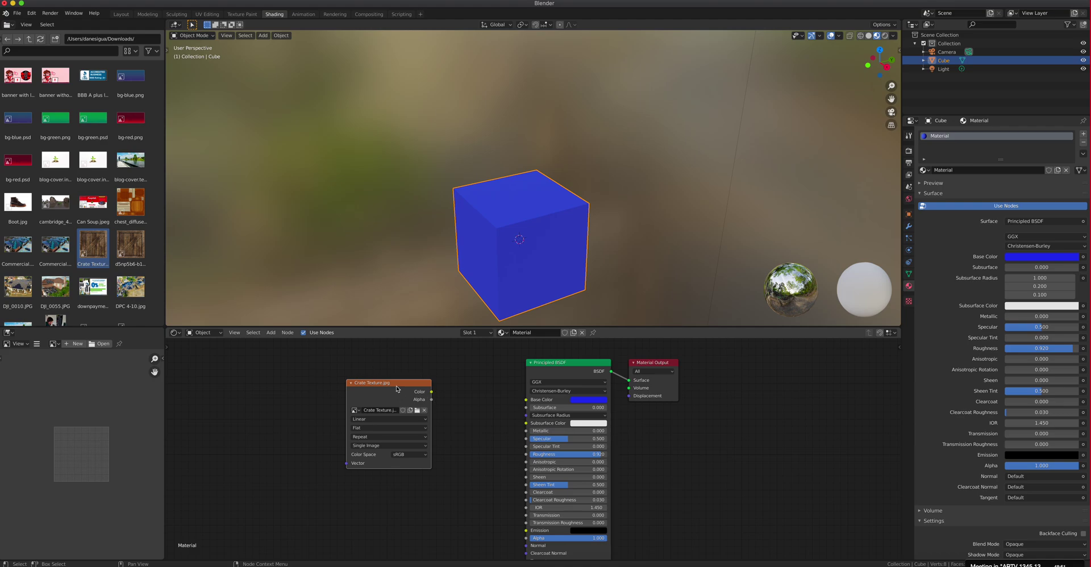
- Connect the Crate Texture node's Color output to the Principled BSDF's Base Color and inspect the textured cube
left_click_drag(397, 389, 527, 403)
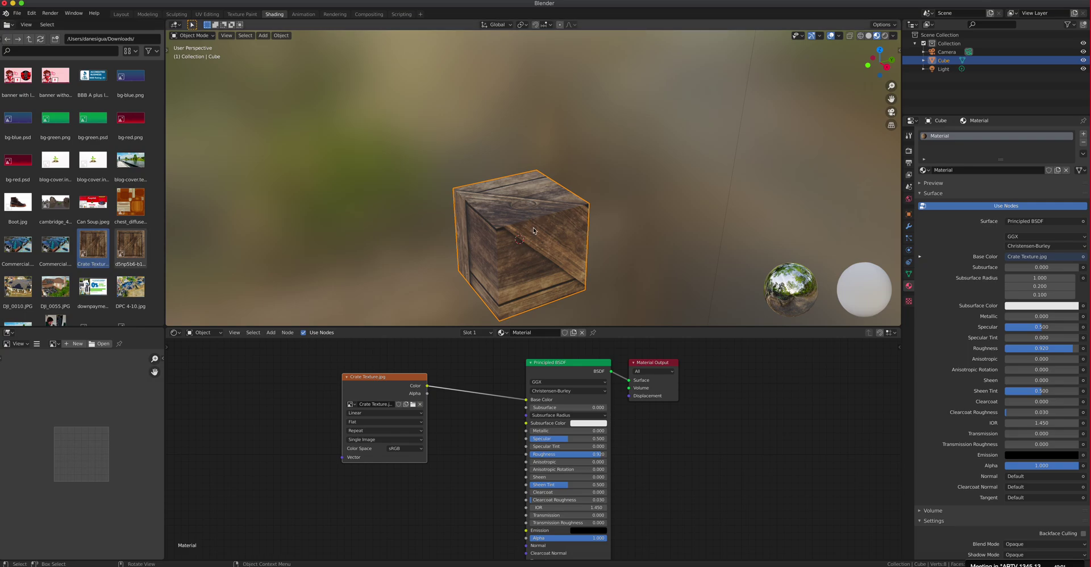
middle_click_drag(533, 230, 591, 210)
scroll(536, 200, "up", 3)
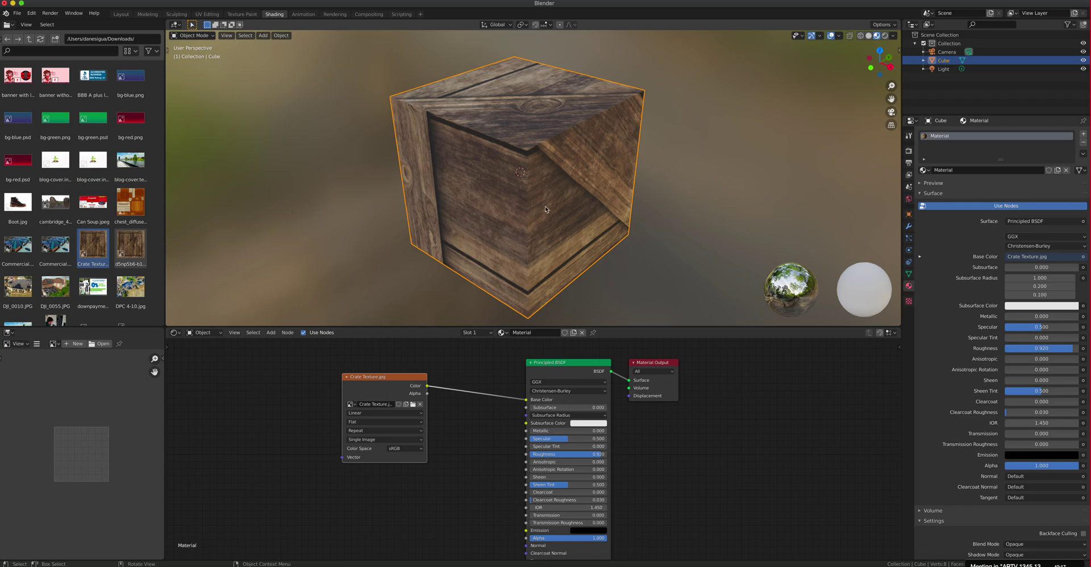
scroll(545, 208, "left", 5)
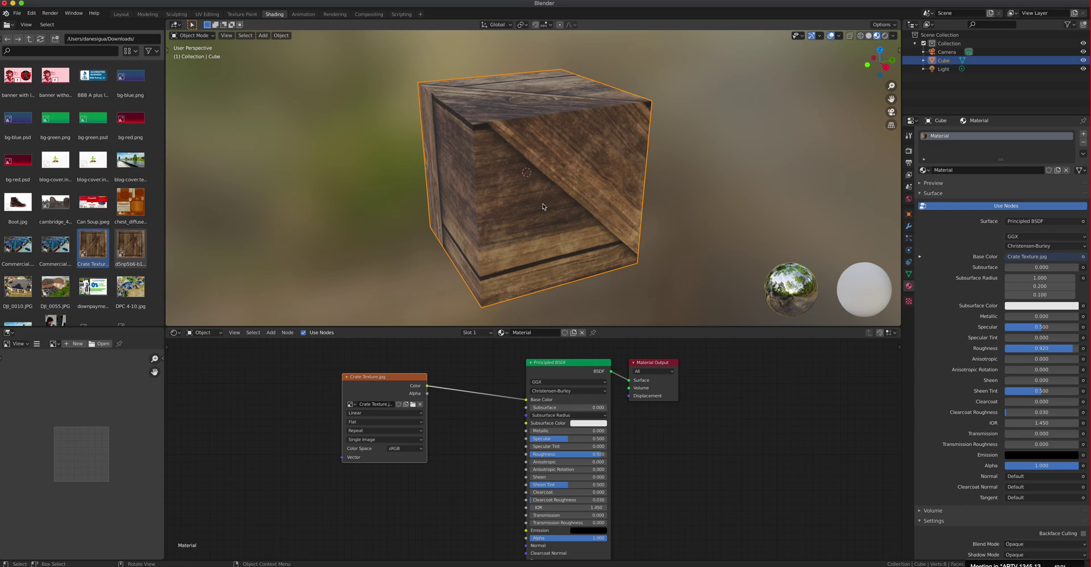
- Switch to the UV Editing workspace and show the cube with Material Preview shading in the 3D viewport
left_click(207, 14)
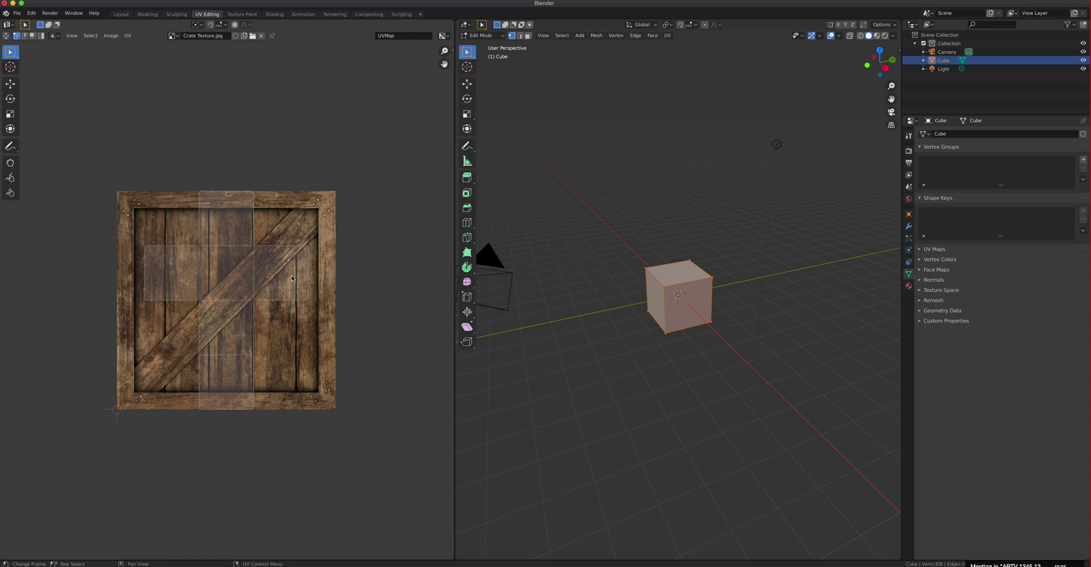
scroll(665, 302, "up", 7)
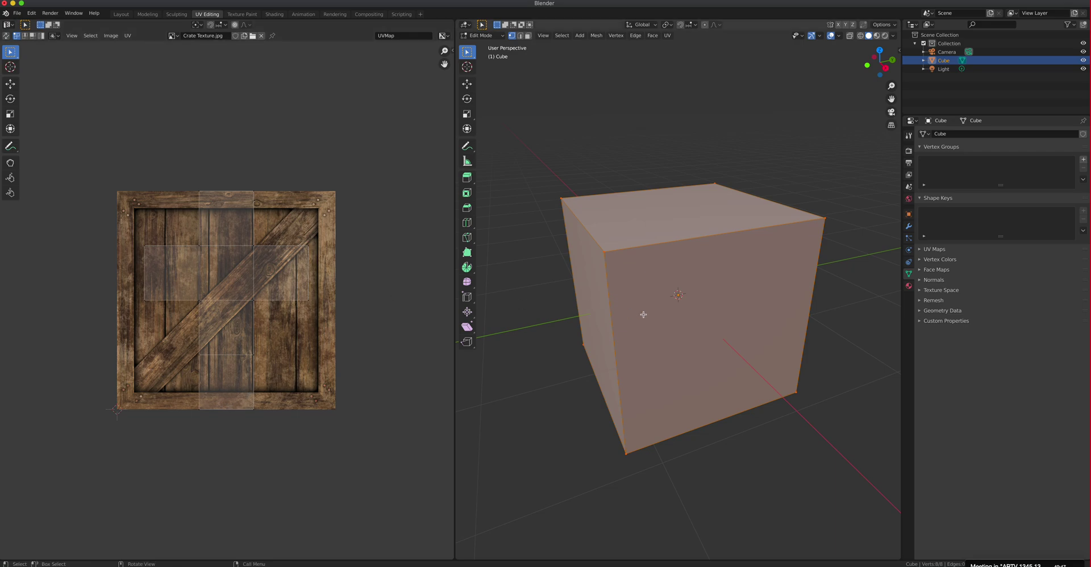
middle_click_drag(643, 314, 655, 305)
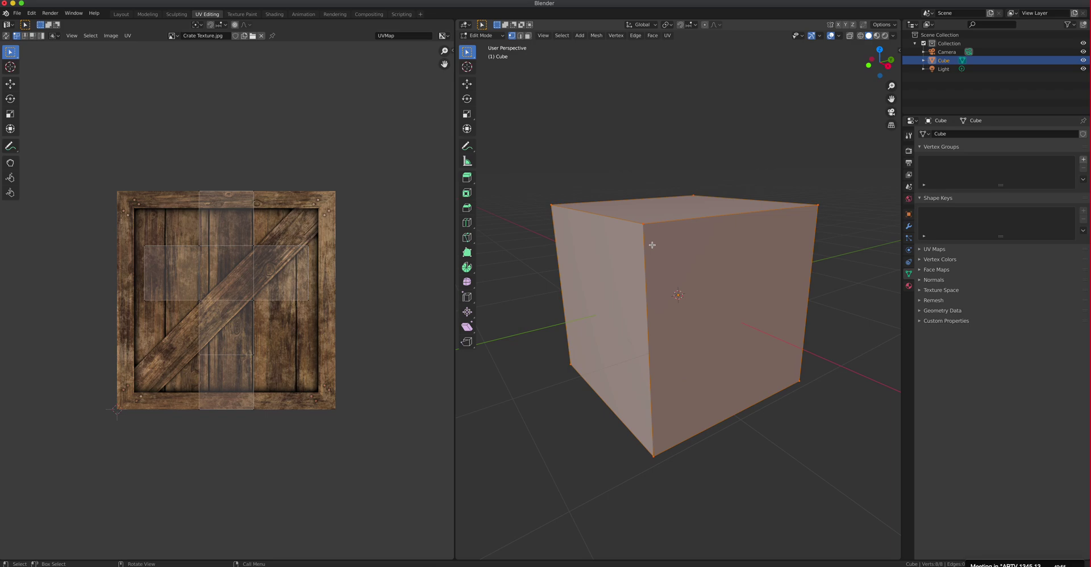
left_click(878, 36)
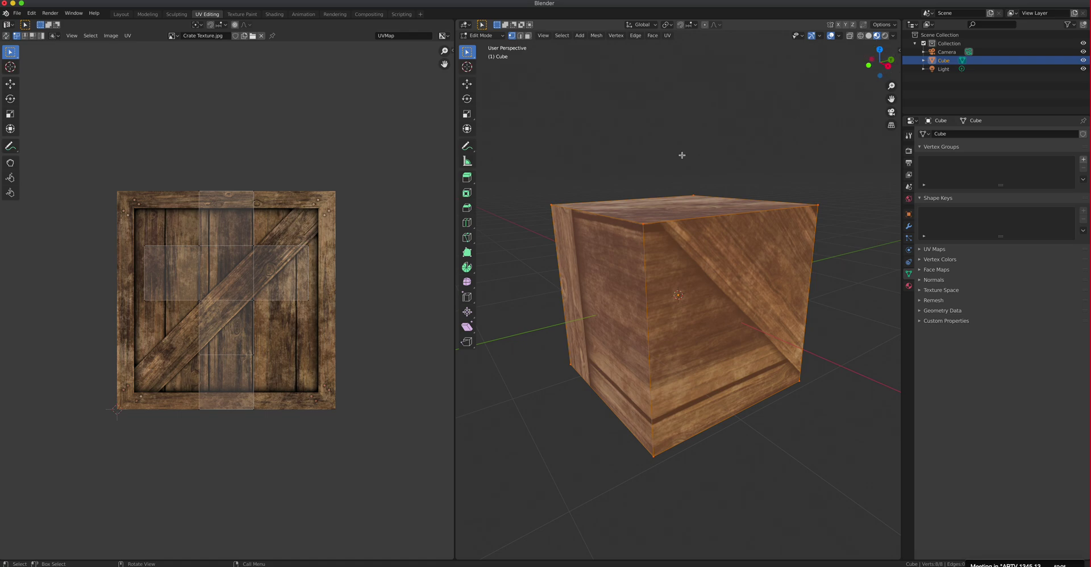
- Switch the cube to Object Mode and back to Edit Mode, with face selection active
left_click(500, 38)
left_click(486, 45)
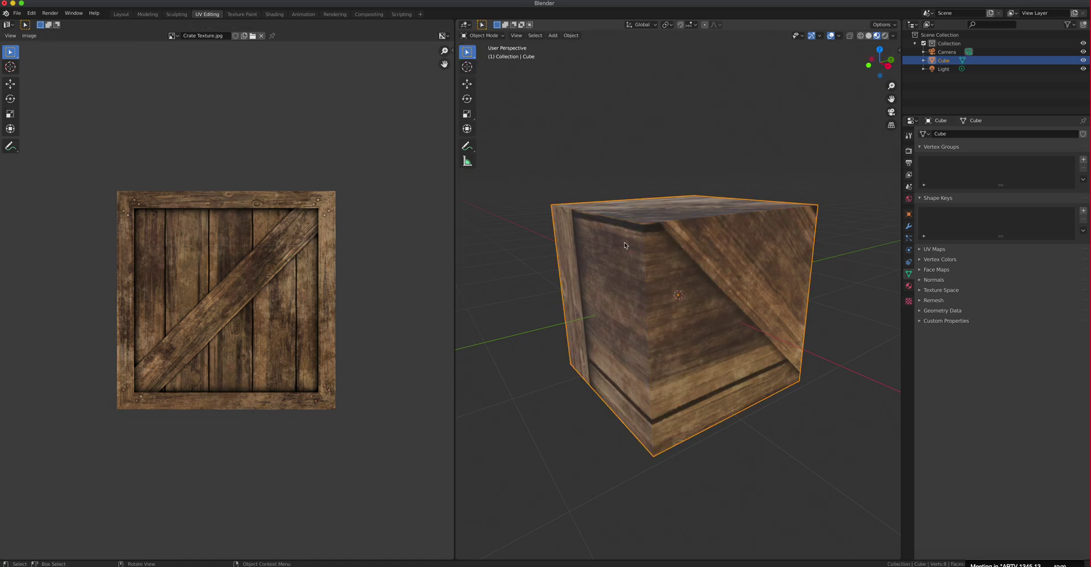
left_click(491, 37)
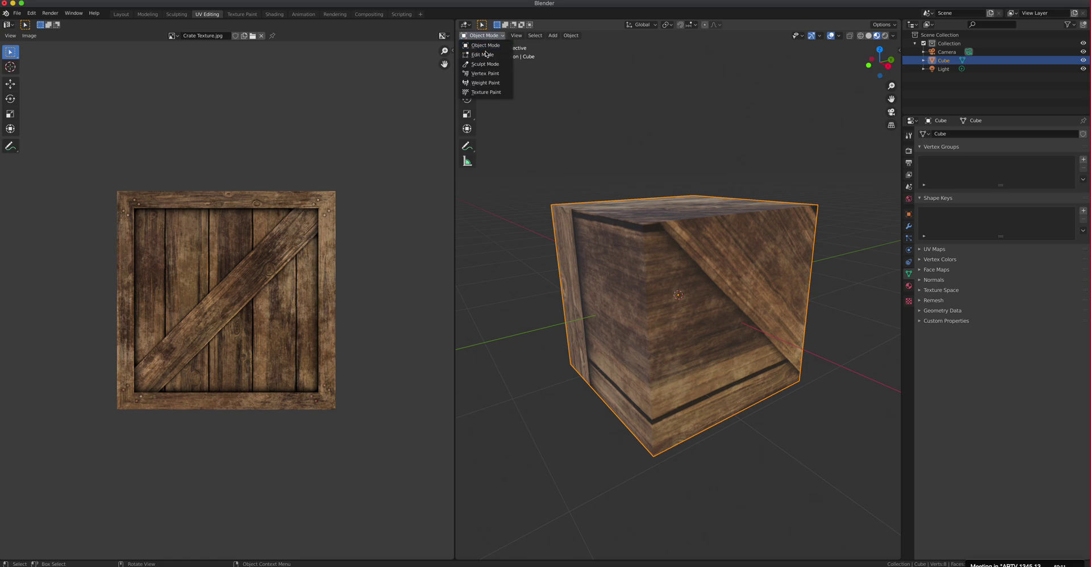
left_click(483, 55)
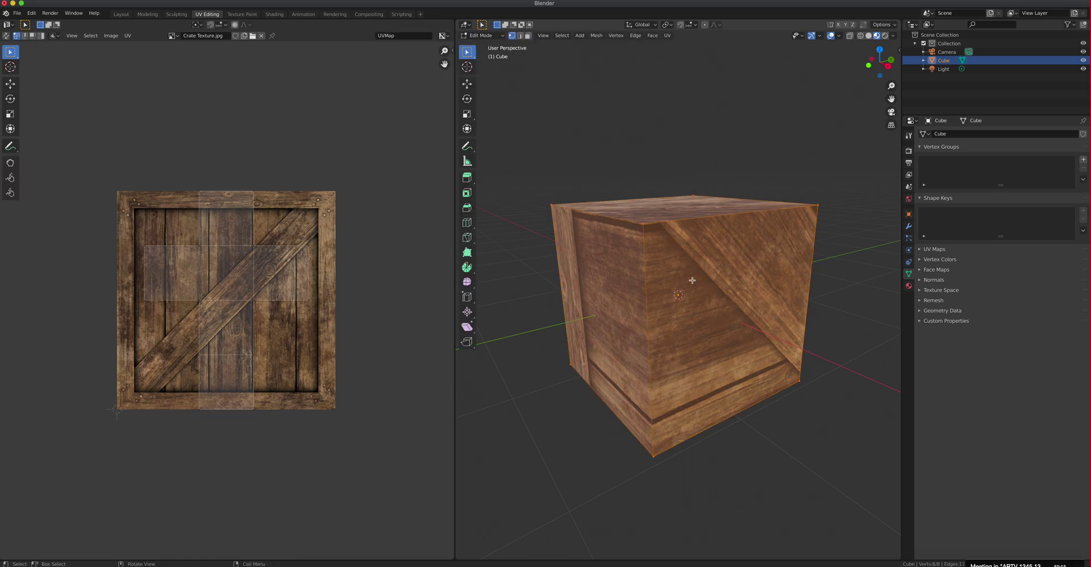
middle_click_drag(684, 278, 662, 240)
left_click(528, 36)
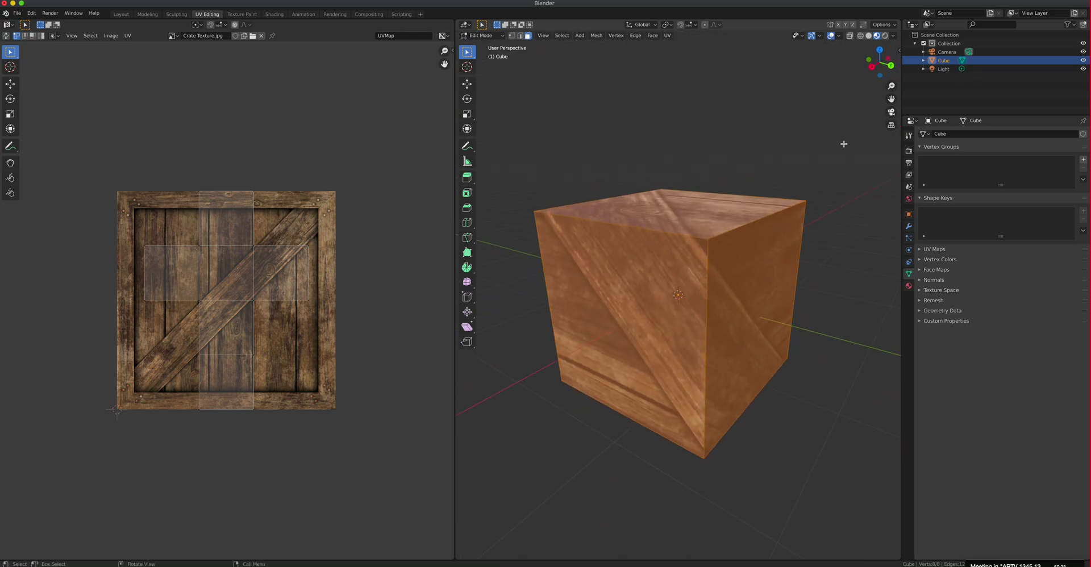
- Turn on Screencast Keys for the 3D viewport and deselect all of the cube's faces
key("n")
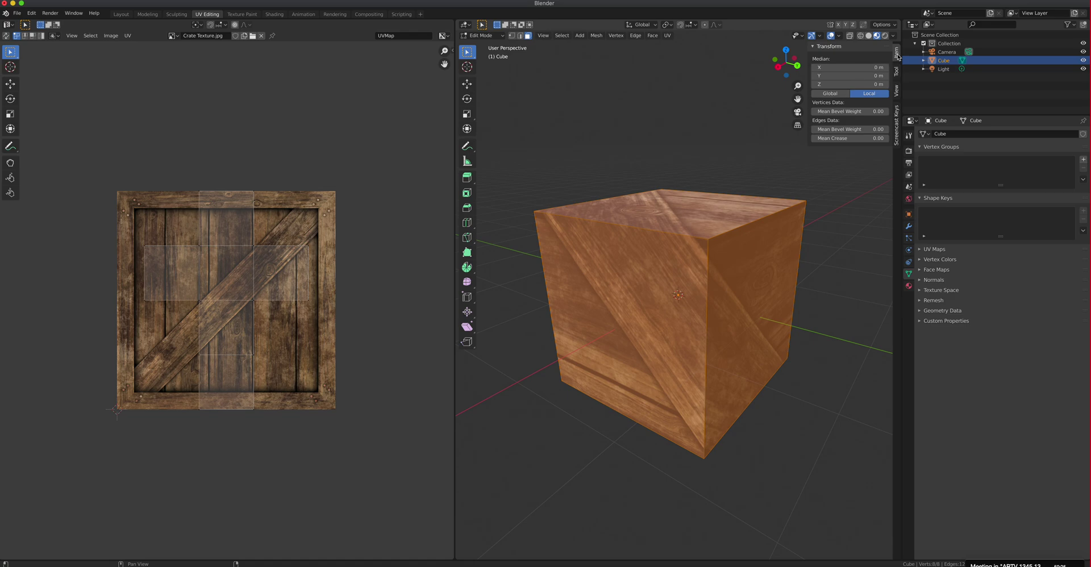
left_click(896, 113)
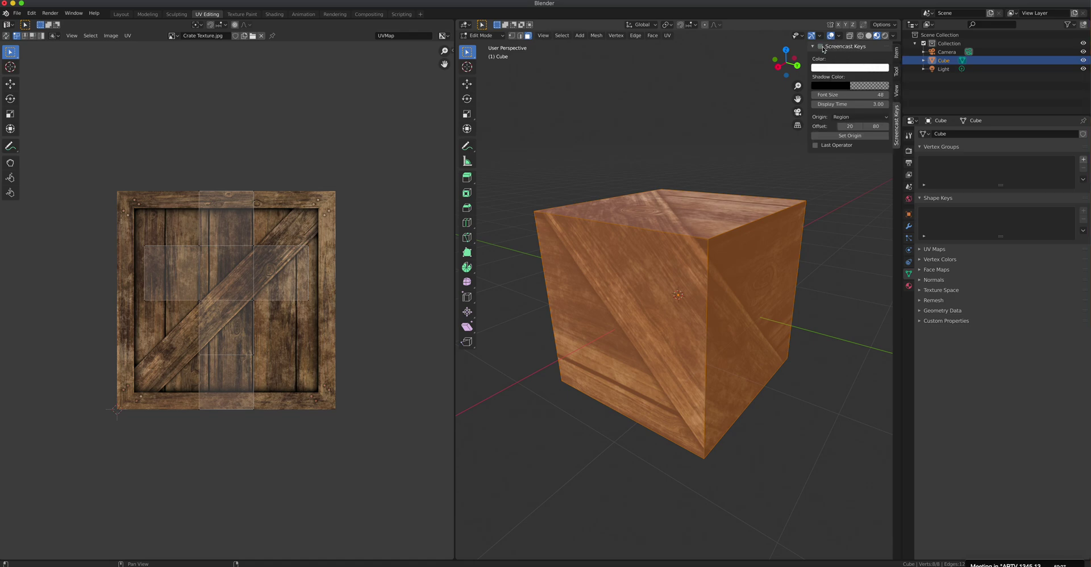
left_click(691, 136)
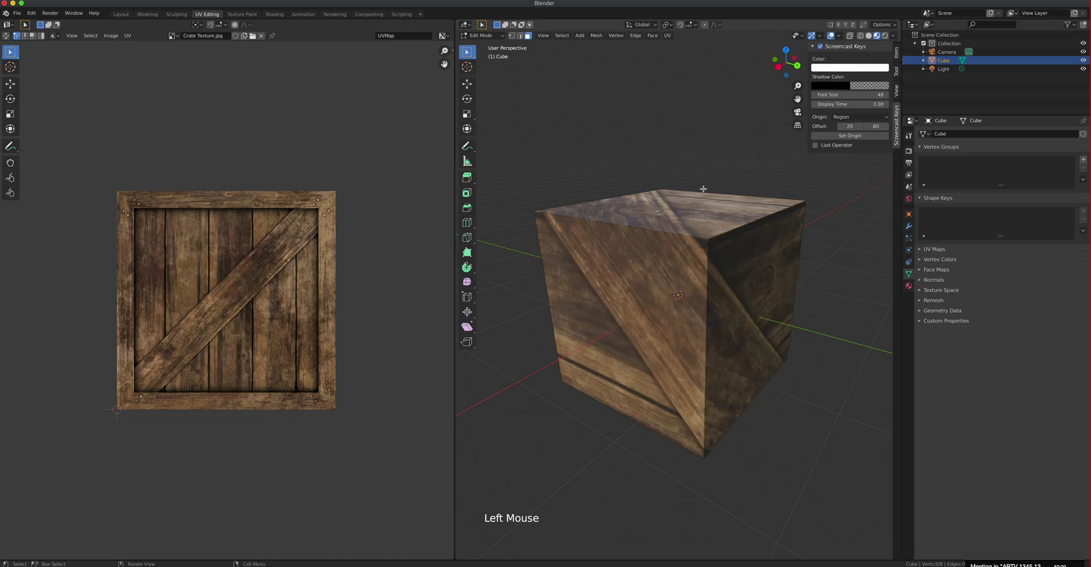
- Toggle between selecting all and deselecting all of the cube's faces, ending with none selected
key("a")
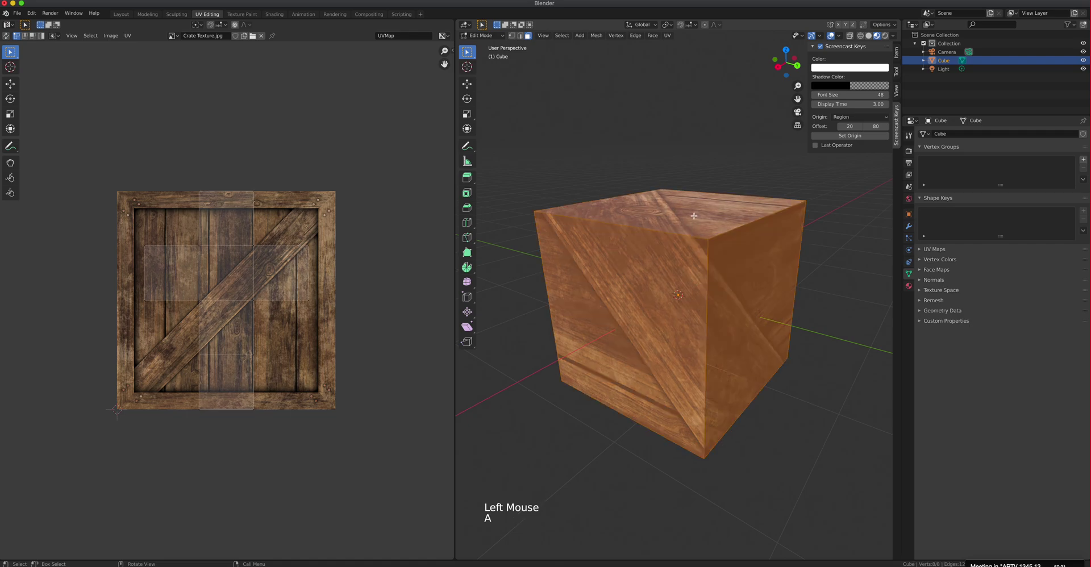
key("a")
key("a")
key("a")
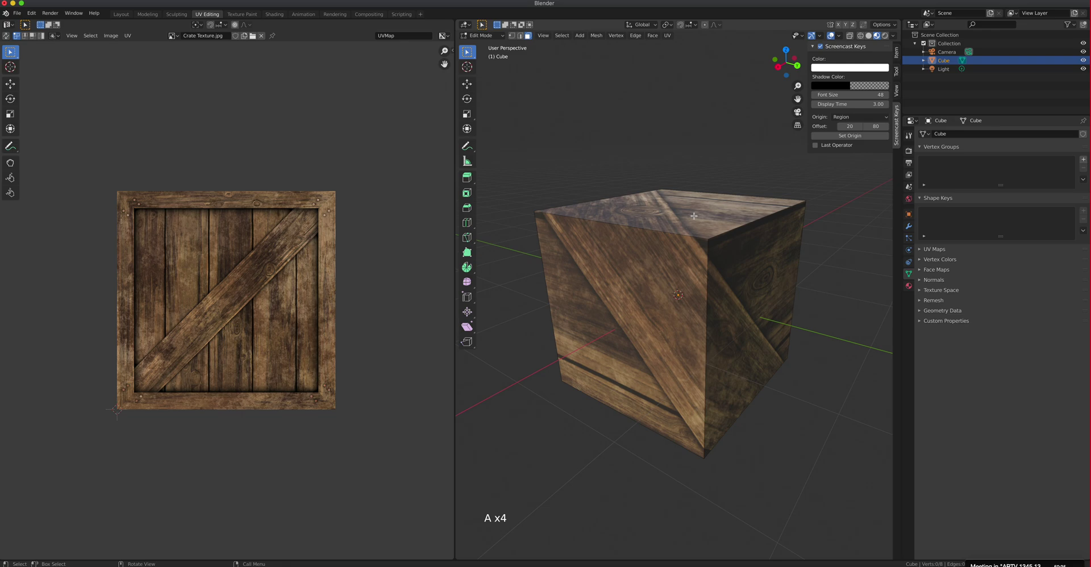
- Select the cube's top face and add the two visible side faces to the selection
key("a")
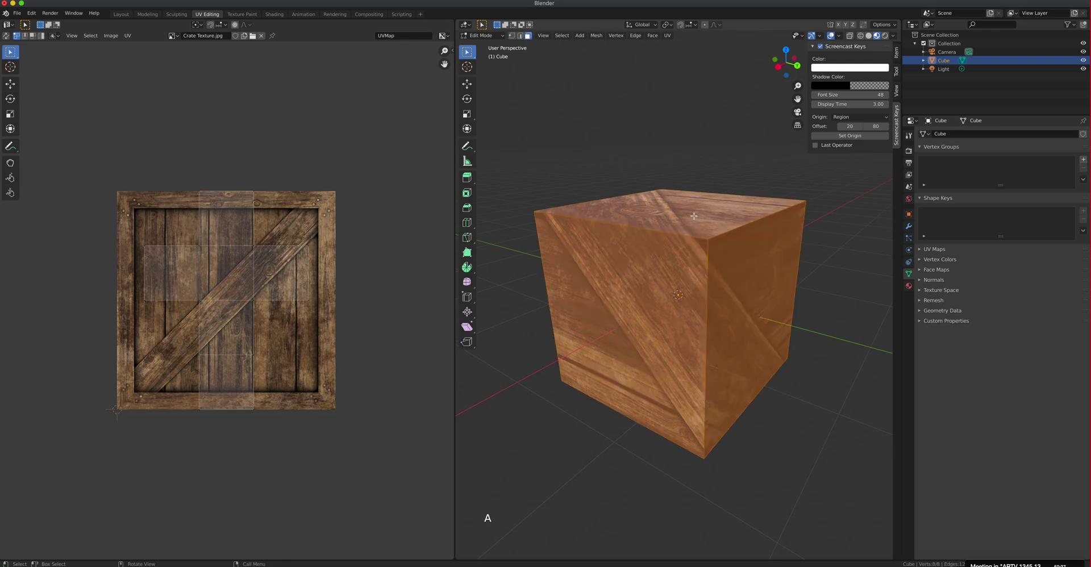
left_click(691, 215)
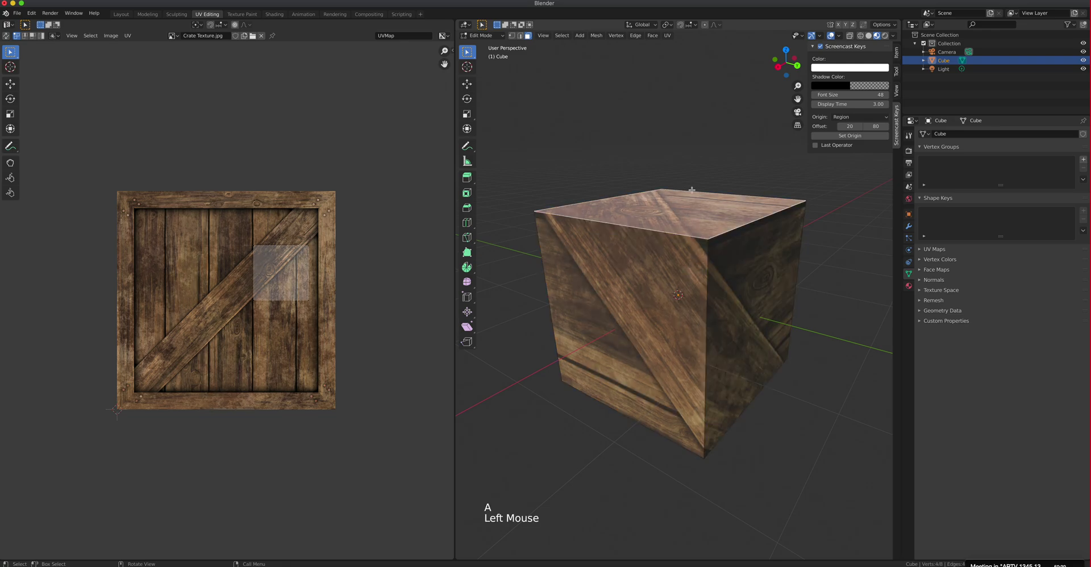
left_click(682, 204)
left_click(662, 273, "shift")
left_click(726, 284, "shift")
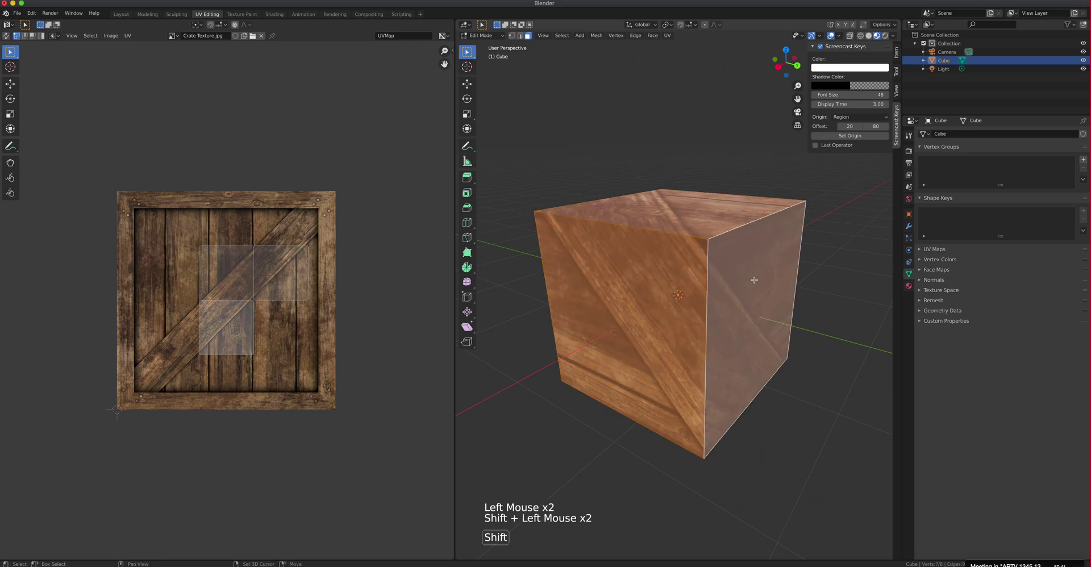
- Add the cube's three remaining faces to the selection so that all six are selected
middle_click_drag(726, 284, 735, 266)
left_click(696, 260, "shift")
left_click(701, 261, "shift")
left_click(689, 288, "shift")
scroll(735, 265, "down", 1)
key("KP_1")
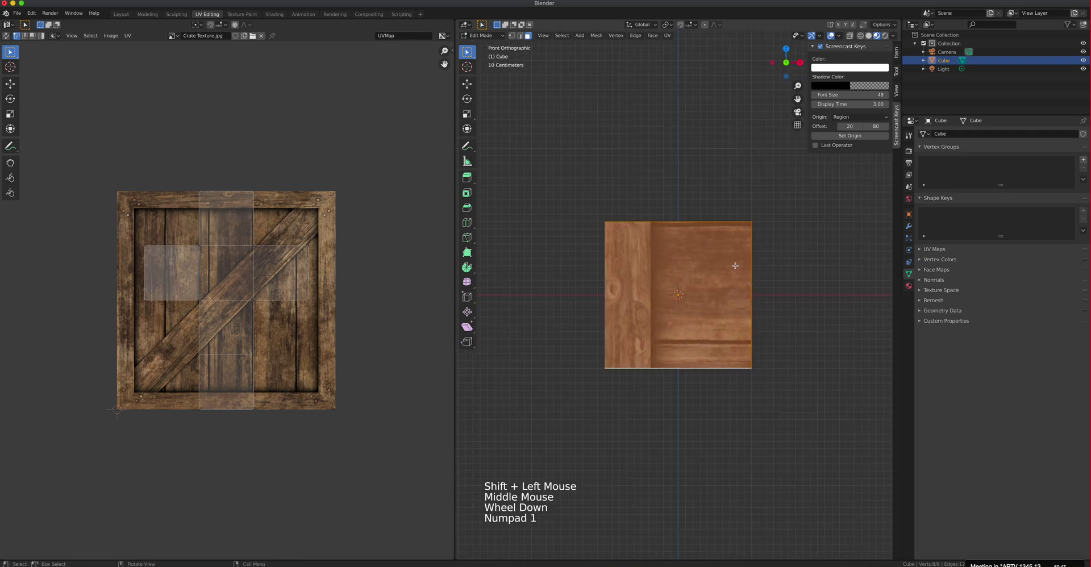
middle_click_drag(674, 248, 707, 270)
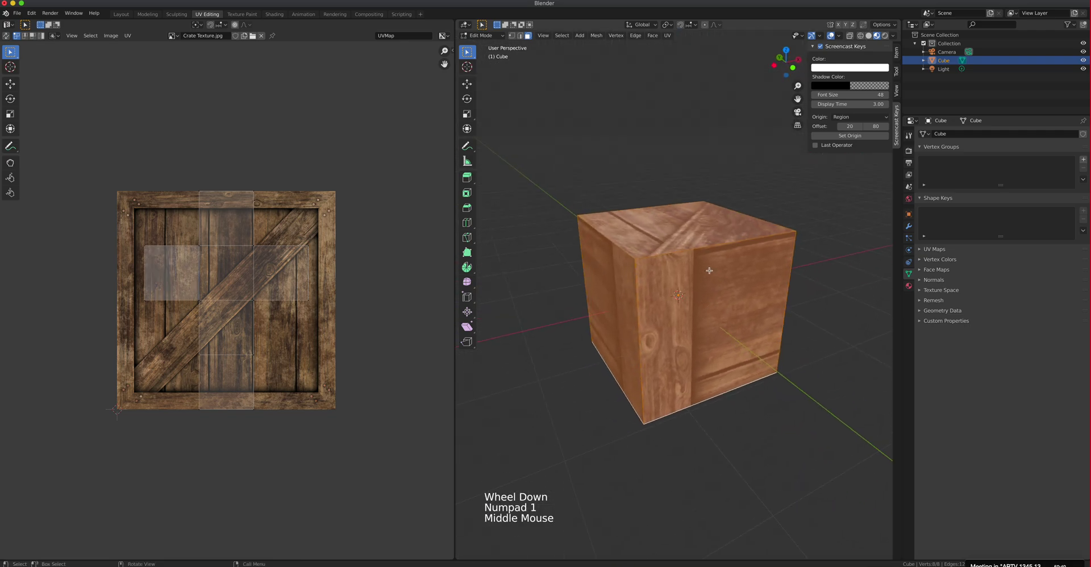
- Unwrap all of the cube's selected faces with Cube Projection UV mapping
key("a")
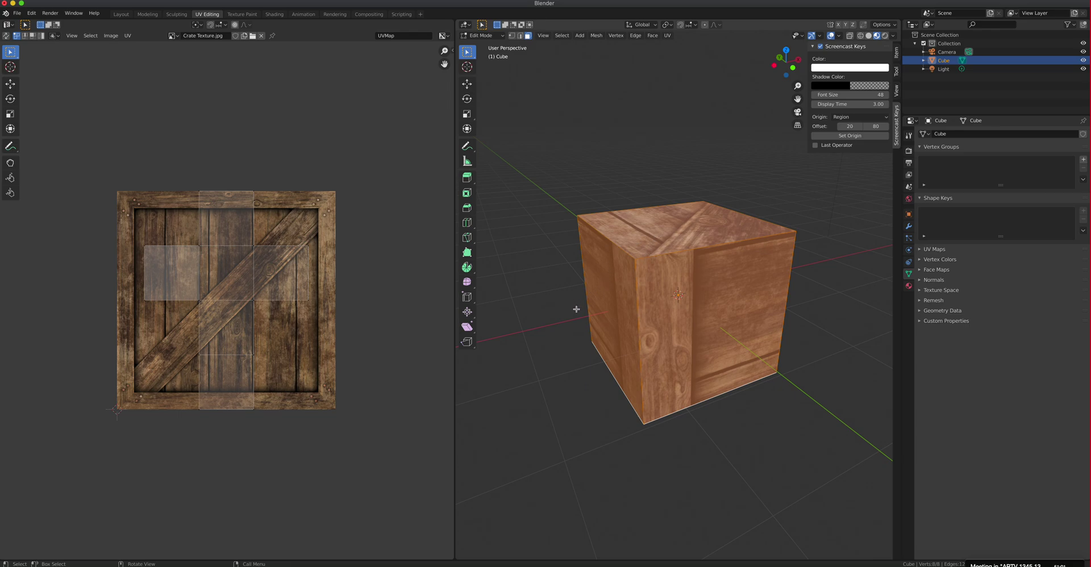
key("u")
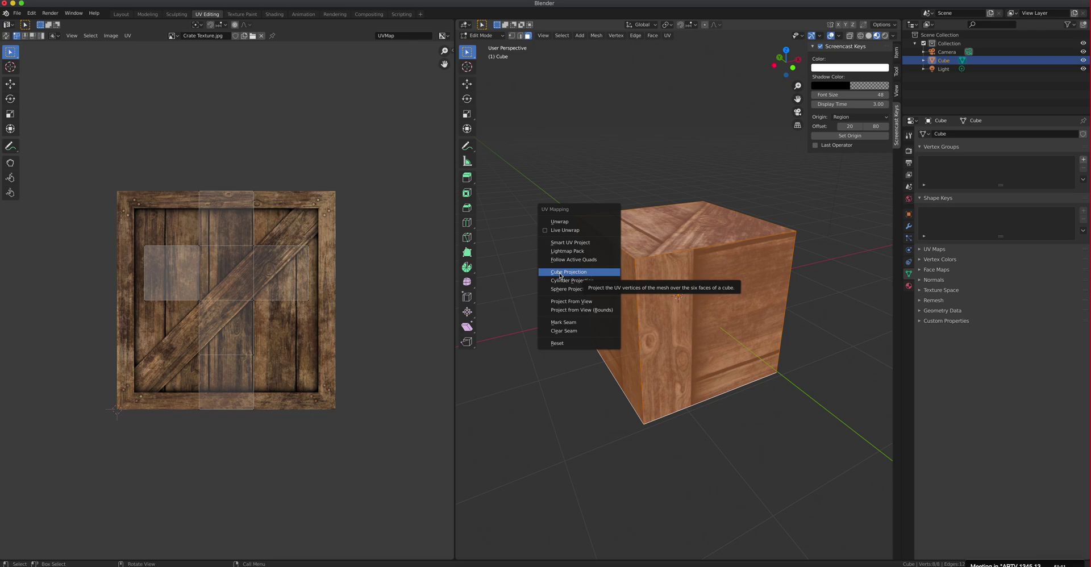
left_click(588, 275)
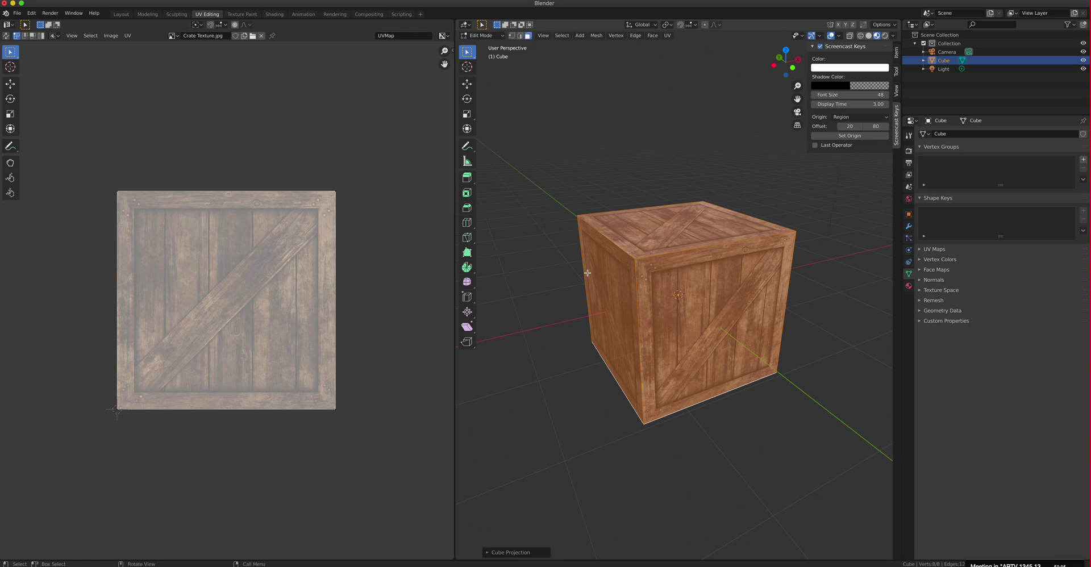
- Deselect all of the cube's faces and examine the crate texture on its sides and top
left_click(804, 286)
middle_click_drag(744, 316, 654, 323)
scroll(753, 318, "up", 2)
scroll(652, 322, "down", 1)
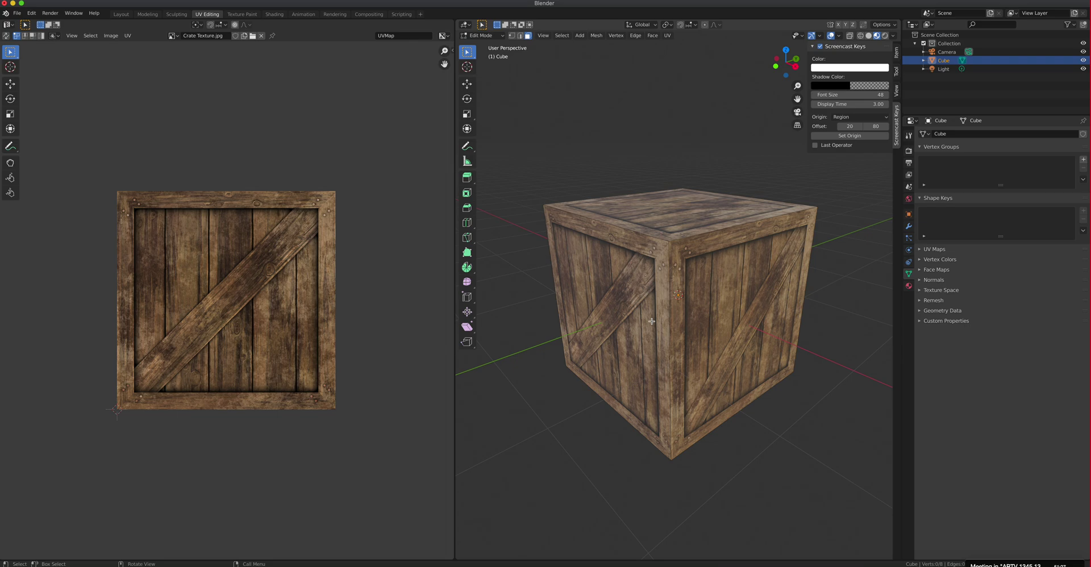
middle_click_drag(679, 317, 599, 320)
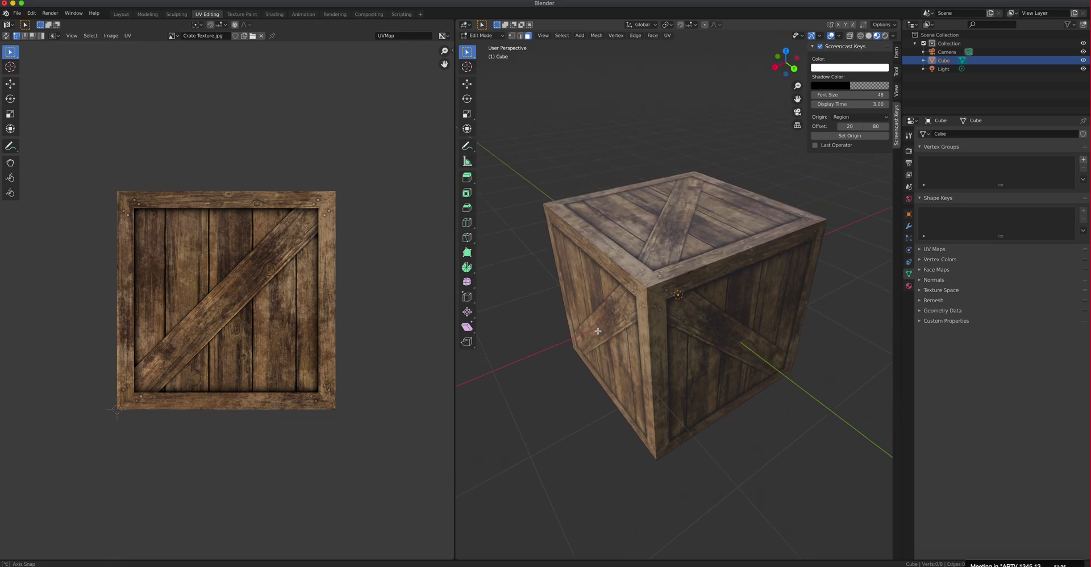
mouse_move(598, 331)
middle_mouse_down()
mouse_move(700, 337)
mouse_move(610, 329)
middle_mouse_up()
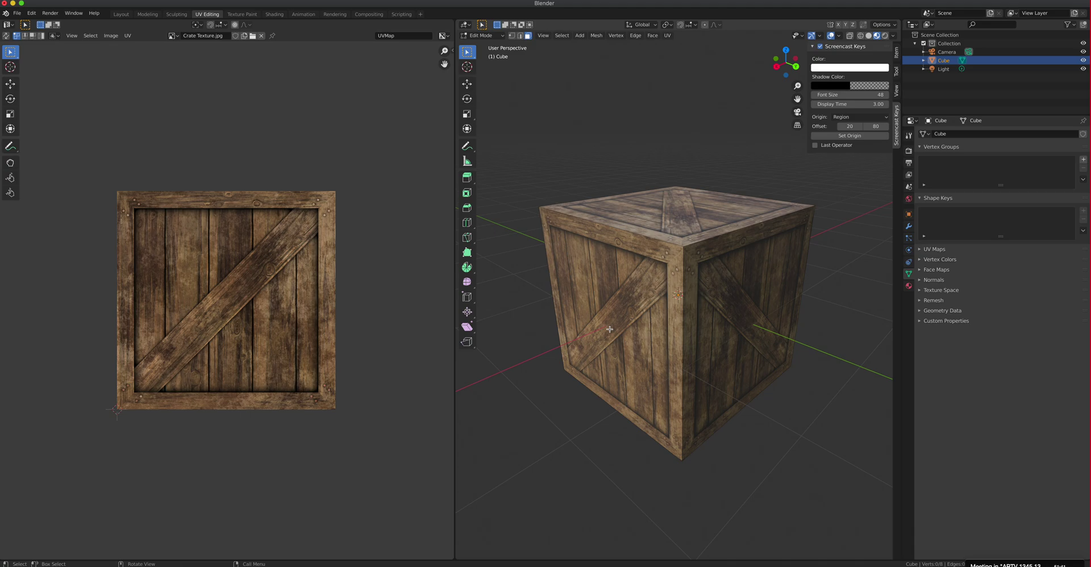